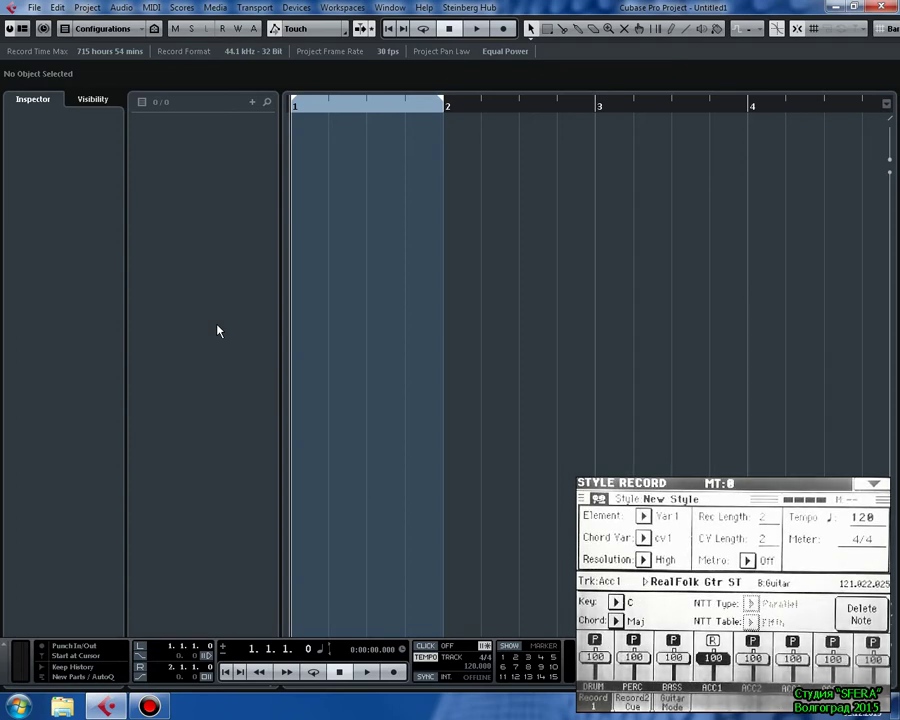
Add one MIDI track to the empty project and keep its MIDI channel at 1
right_click(190, 158)
click(237, 194)
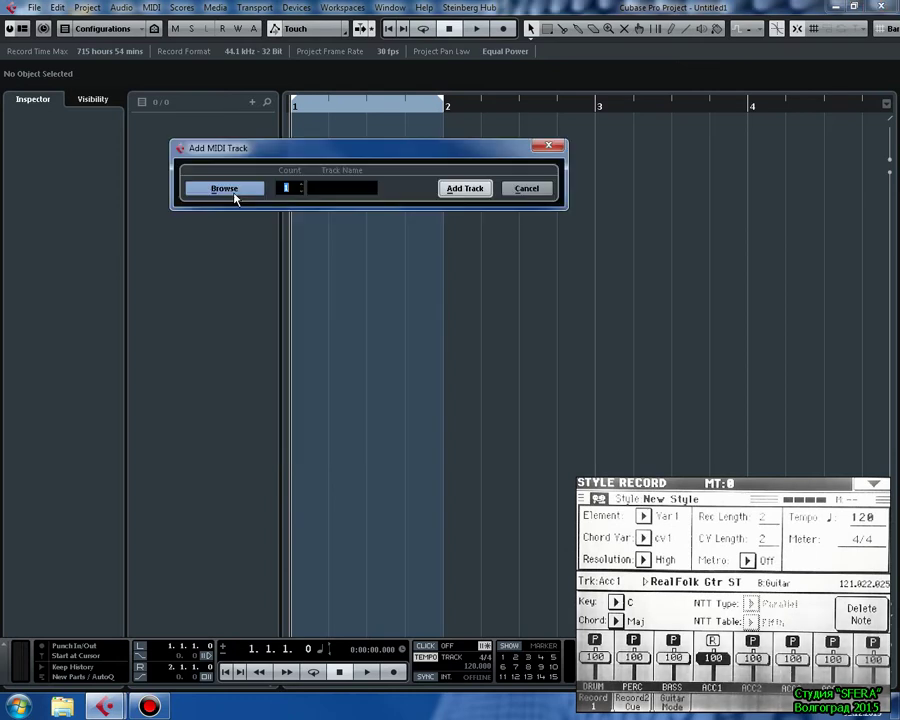
click(465, 188)
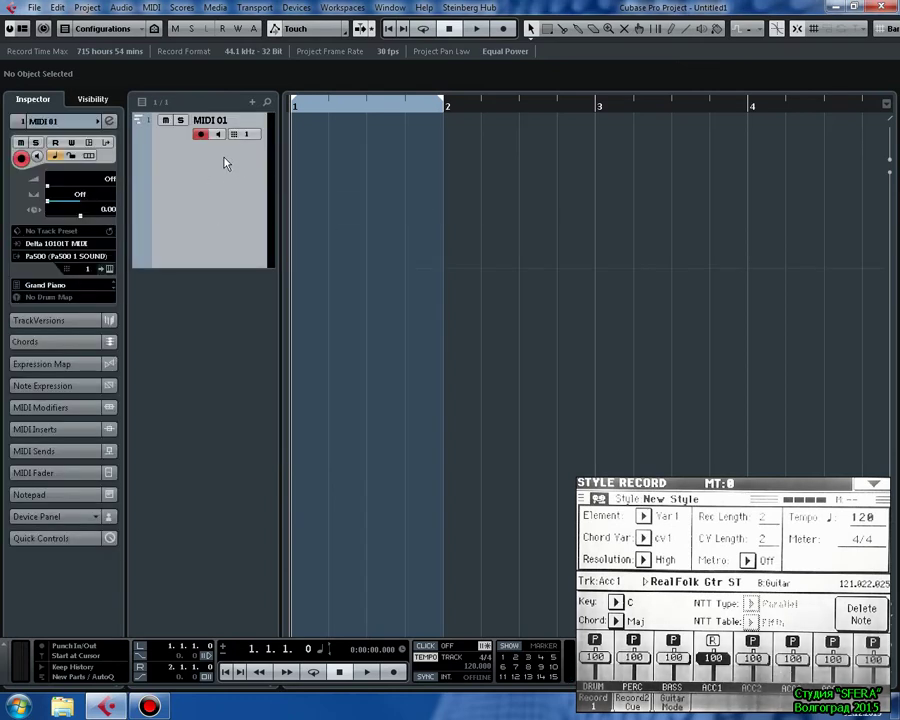
click(88, 269)
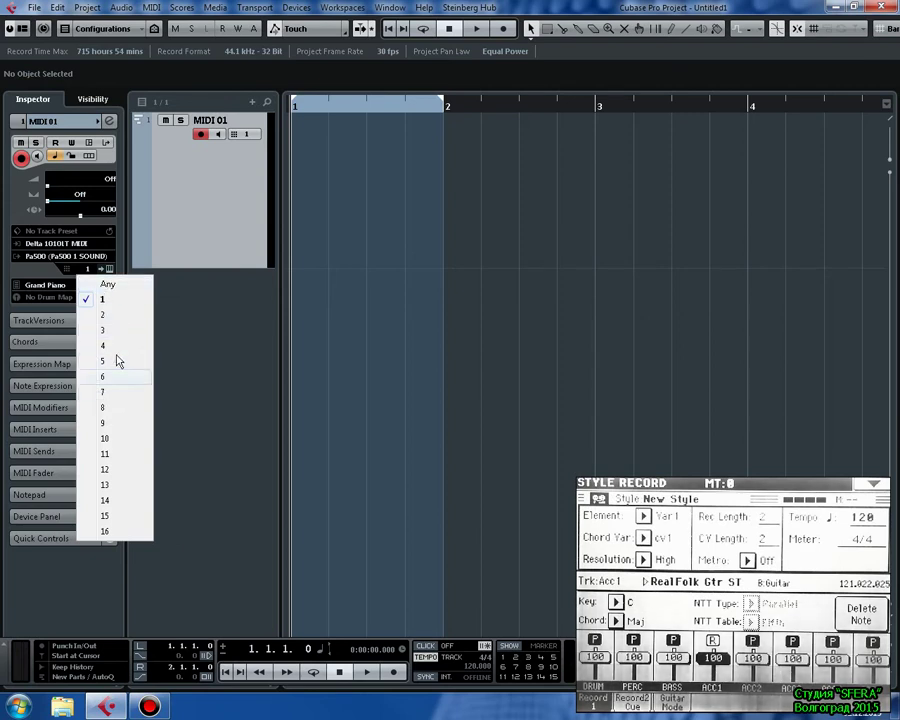
click(103, 299)
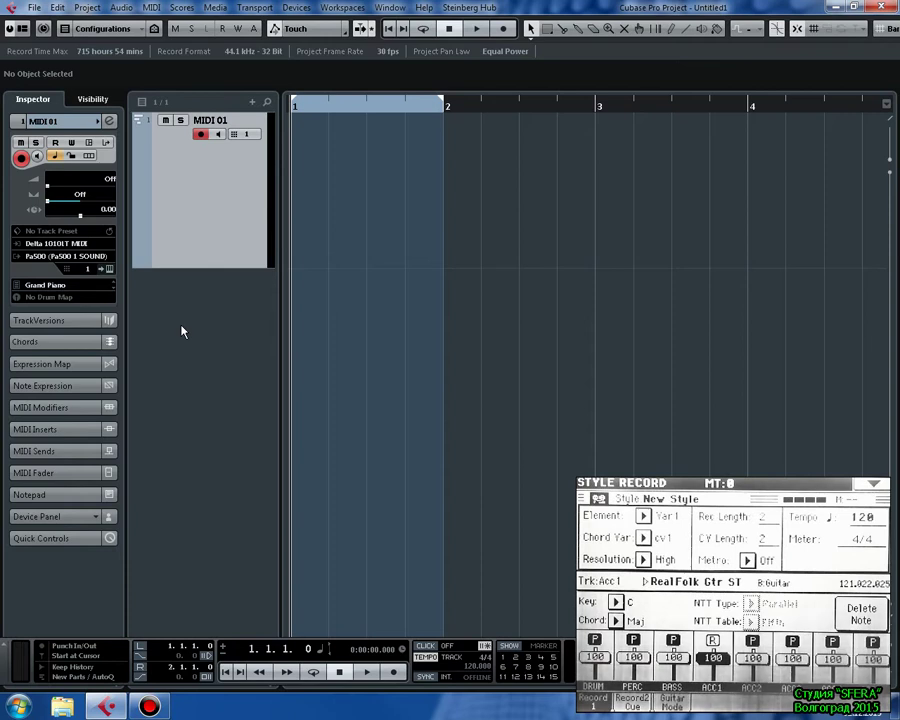
Set the track's MIDI input to Delta 1010LT MIDI and its output to Pa500 (Pa500 1 SOUND)
click(72, 244)
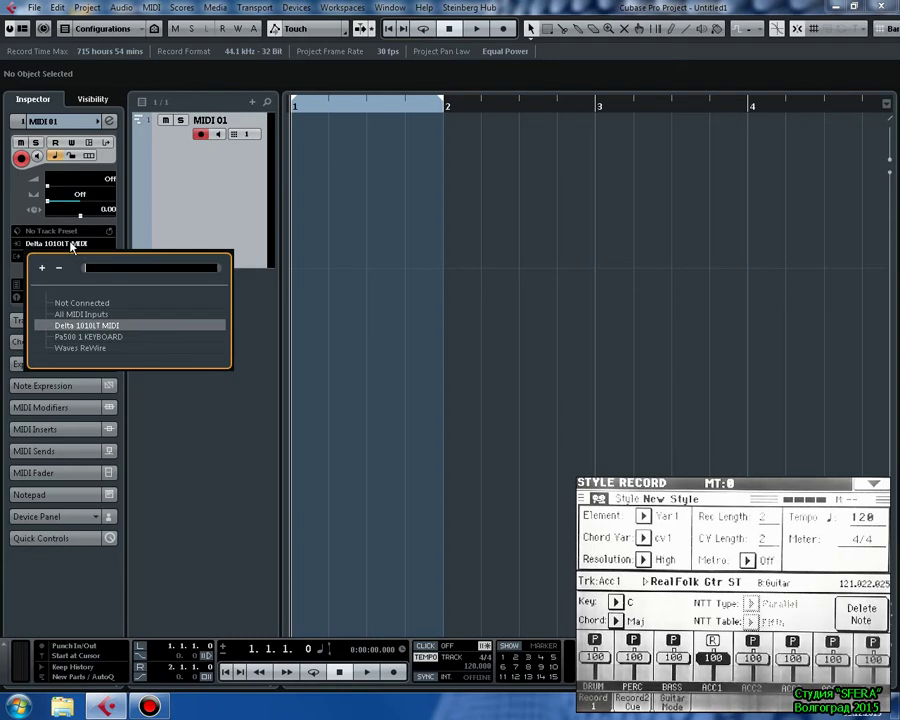
click(104, 327)
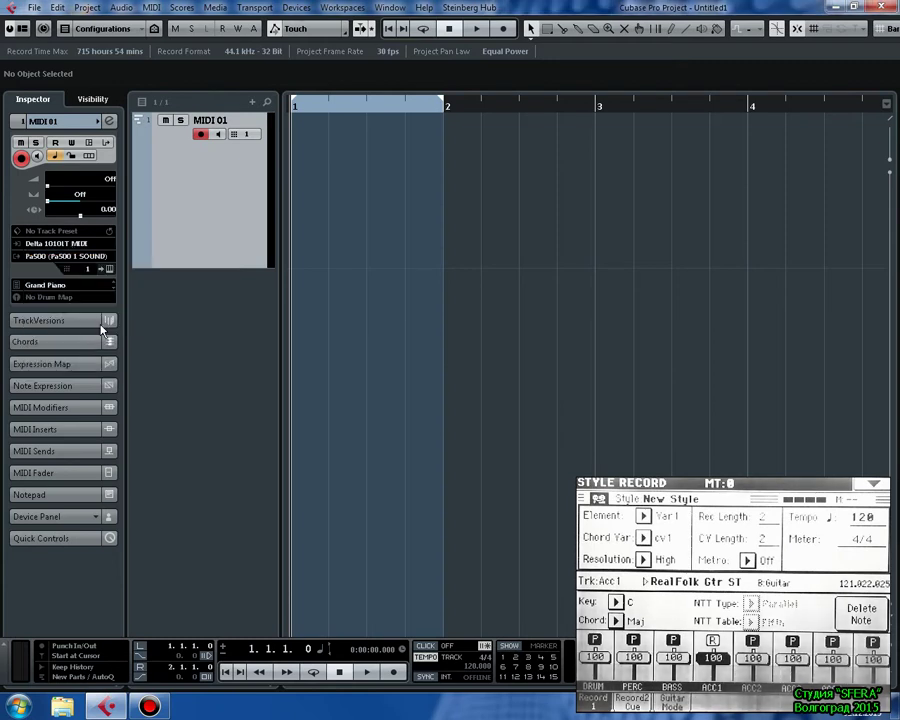
click(72, 257)
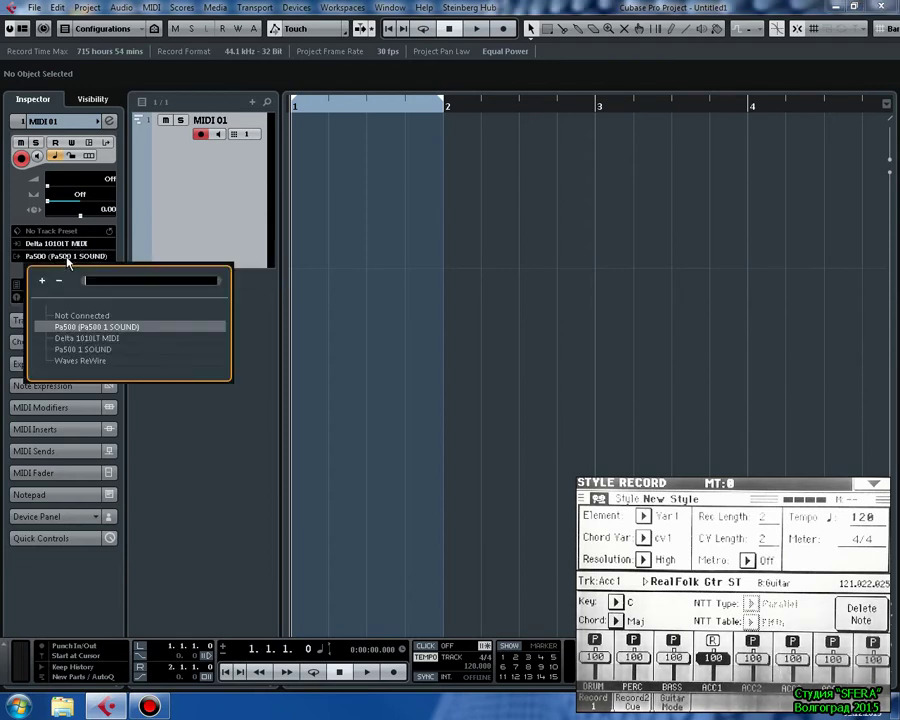
click(97, 328)
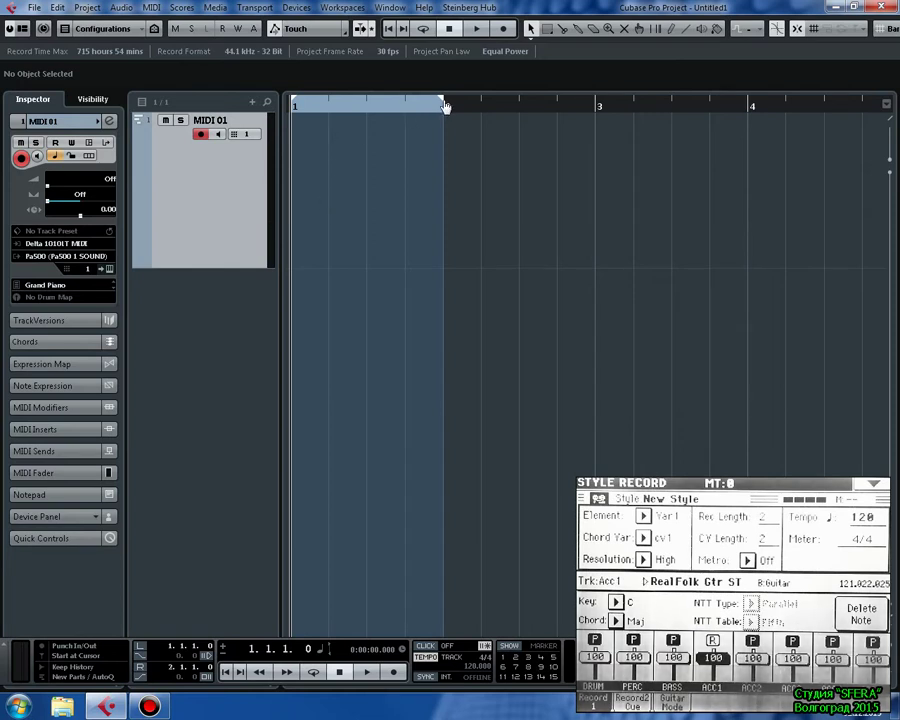
Extend the locator range to two bars, from bar 1 to bar 3, and review the MIDI record mode options
drag(443, 105, 557, 110)
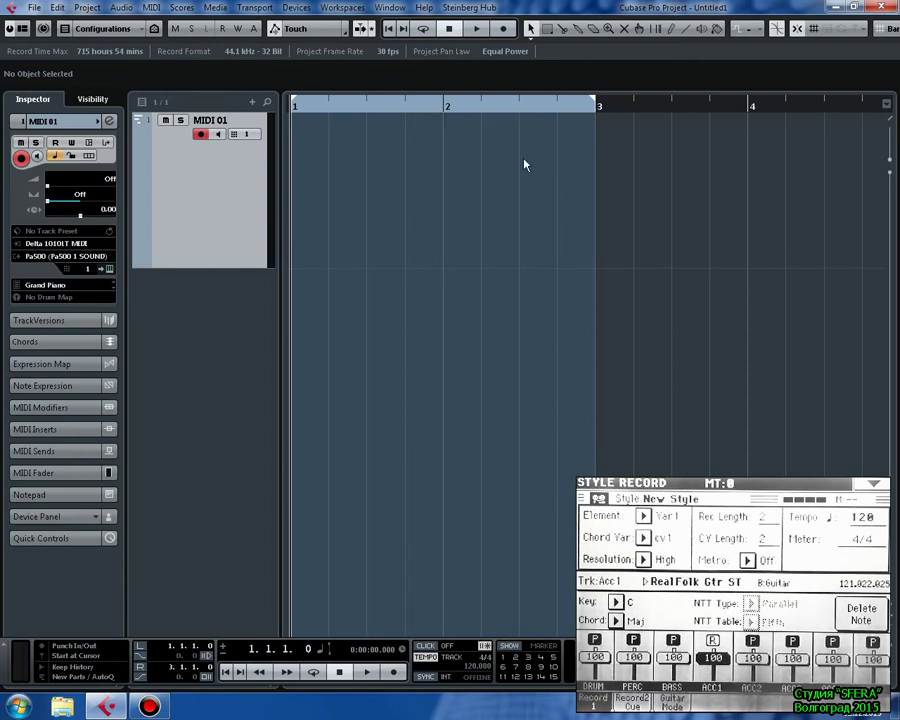
click(70, 678)
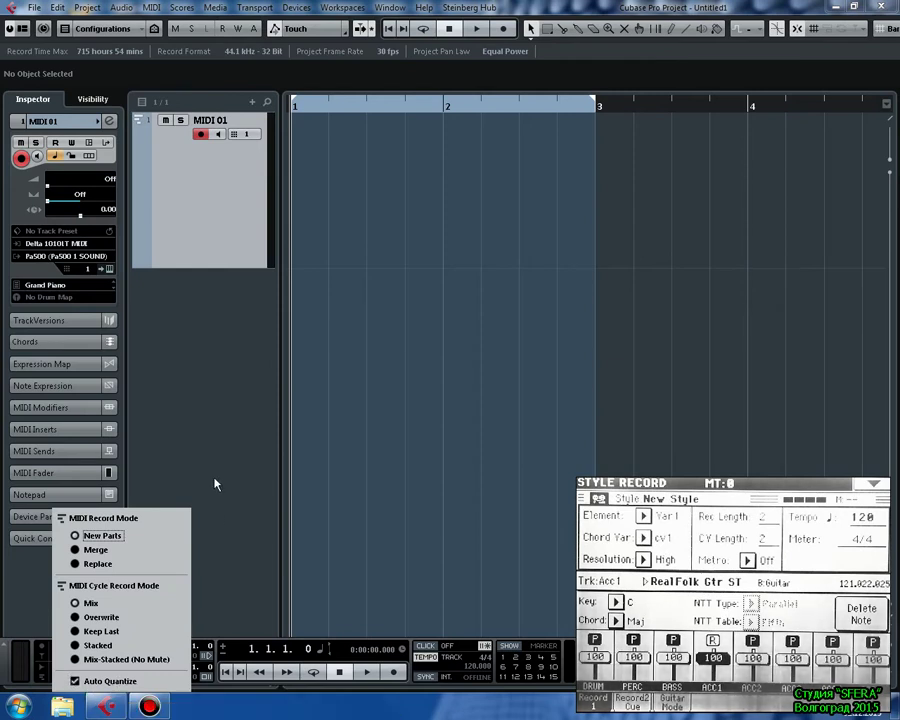
click(232, 365)
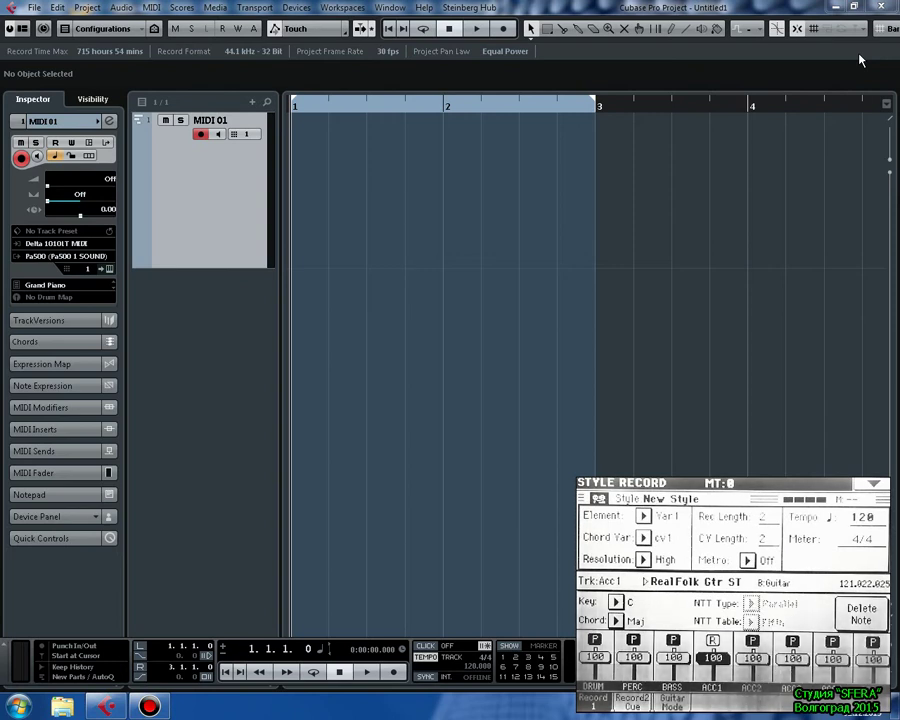
Turn on the metronome click and record a two-bar pattern of low notes on the MIDI track from bar 1
click(426, 648)
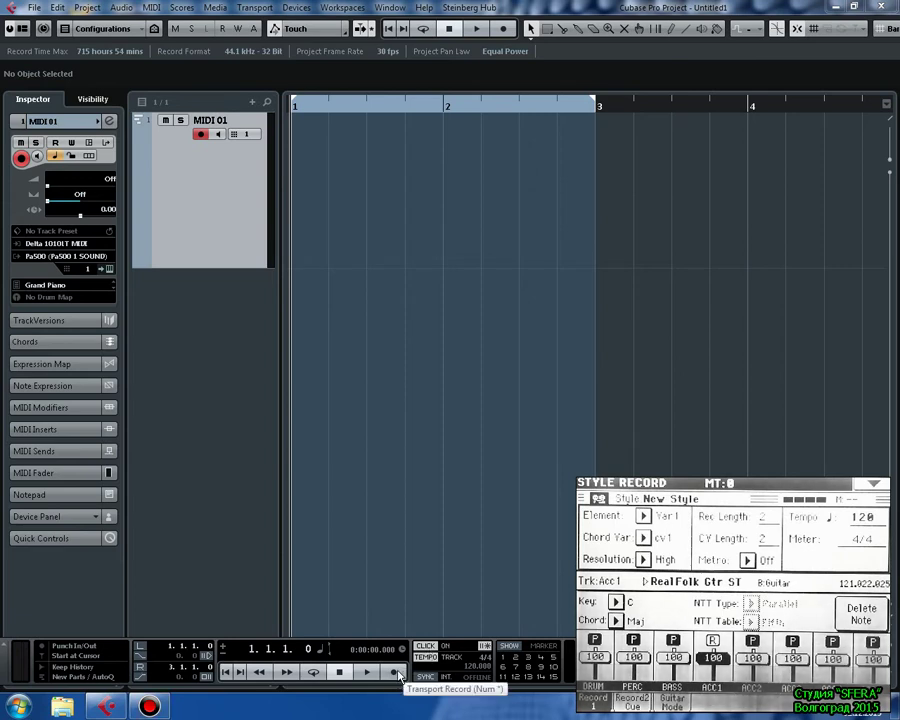
click(396, 672)
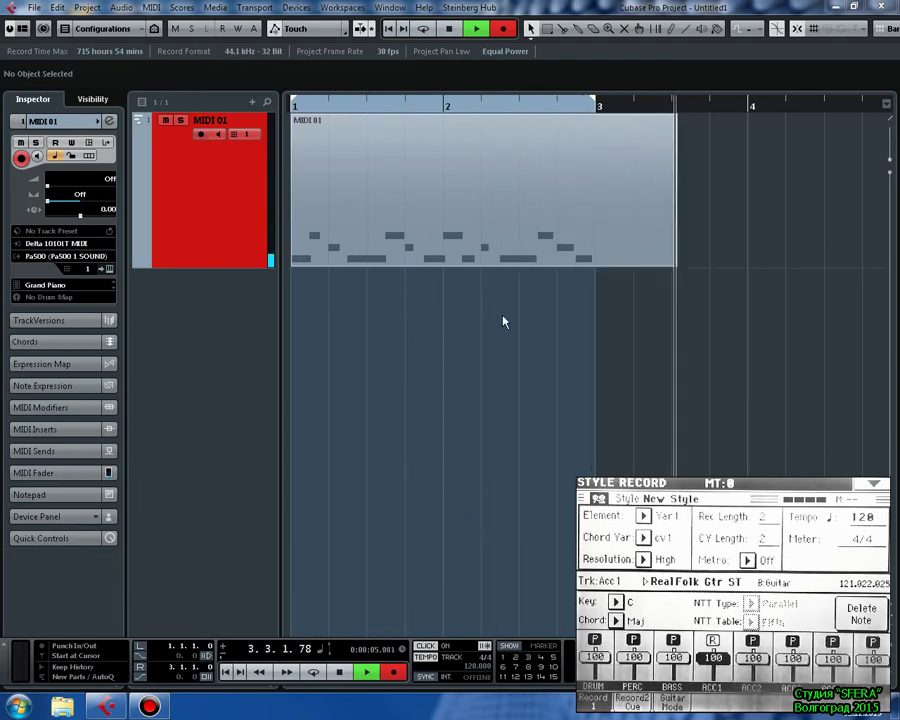
click(450, 29)
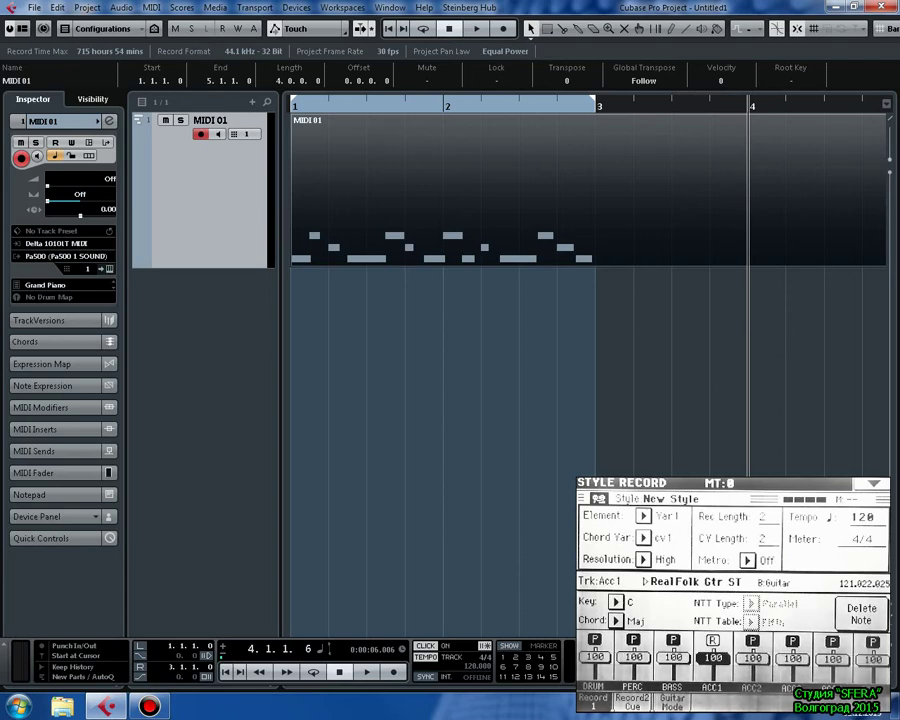
Shorten the recorded MIDI part to two bars, ending at bar 3, and move the transport panel up clear of the horizontal scrollbar
scroll(611, 438, right, 2)
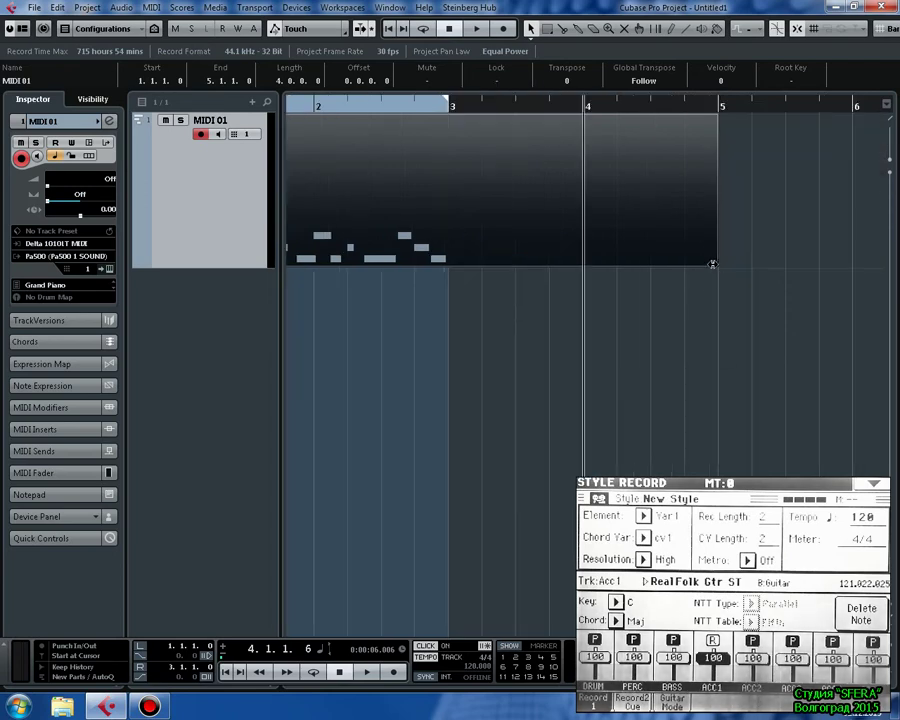
drag(712, 265, 486, 259)
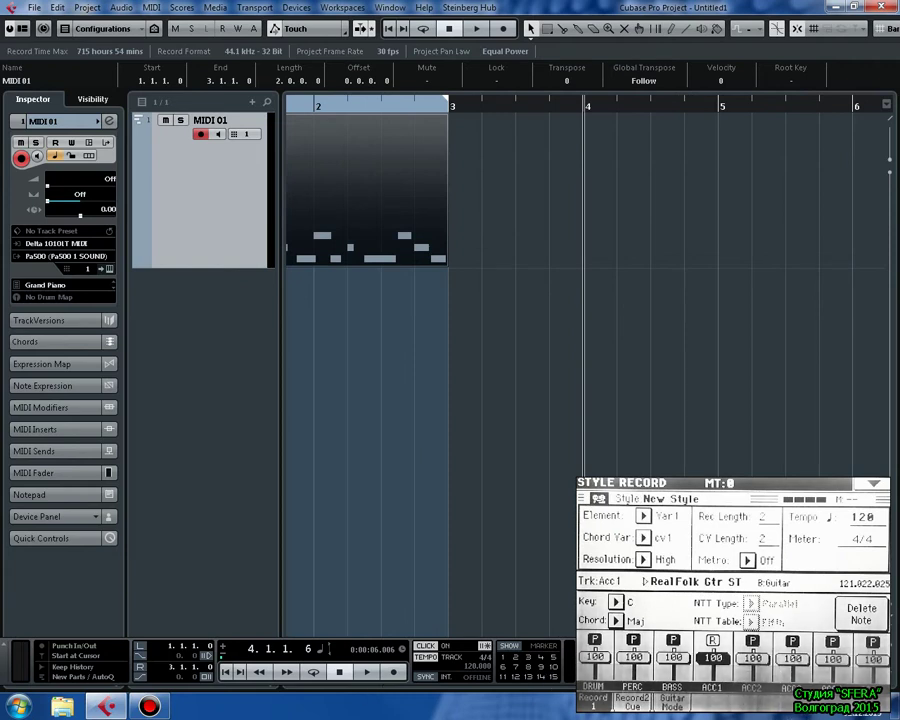
drag(135, 645, 134, 626)
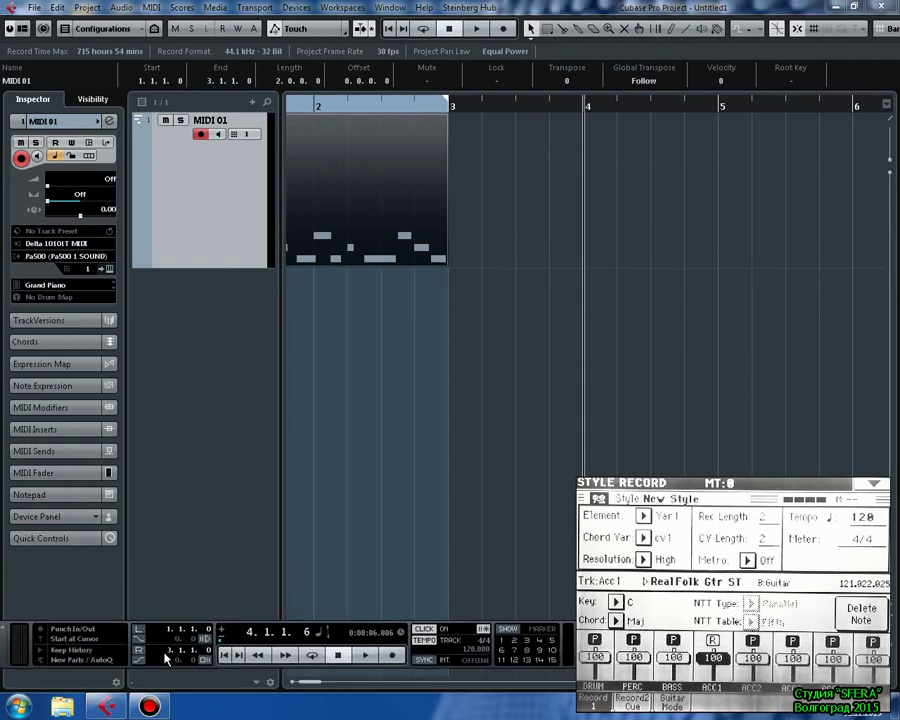
drag(317, 684, 311, 684)
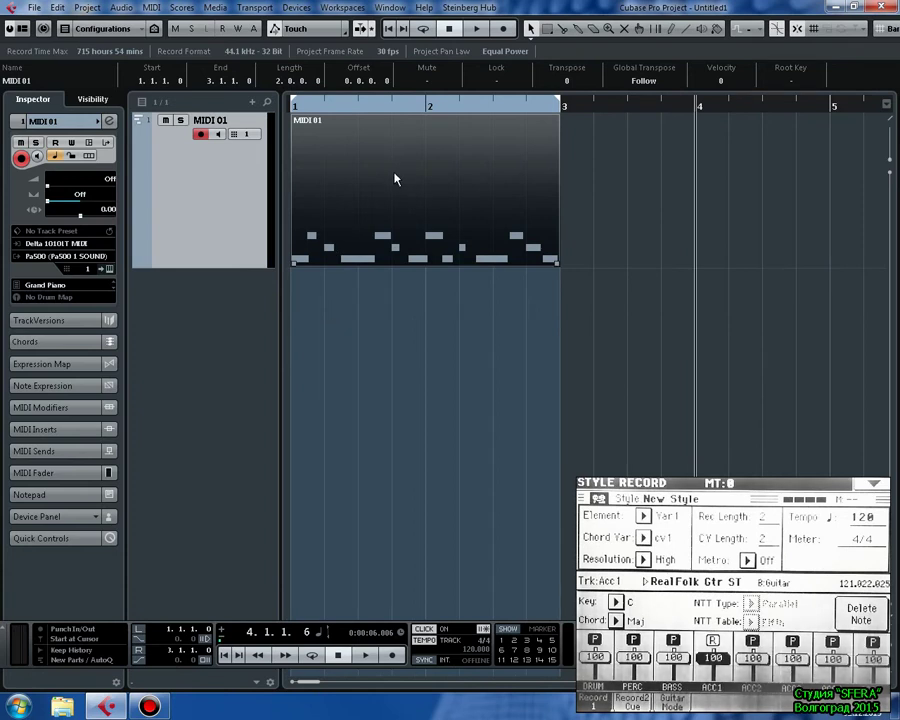
Play the recorded part from the start with cycle on and the metronome click off, stopping back at bar 1
key(Home)
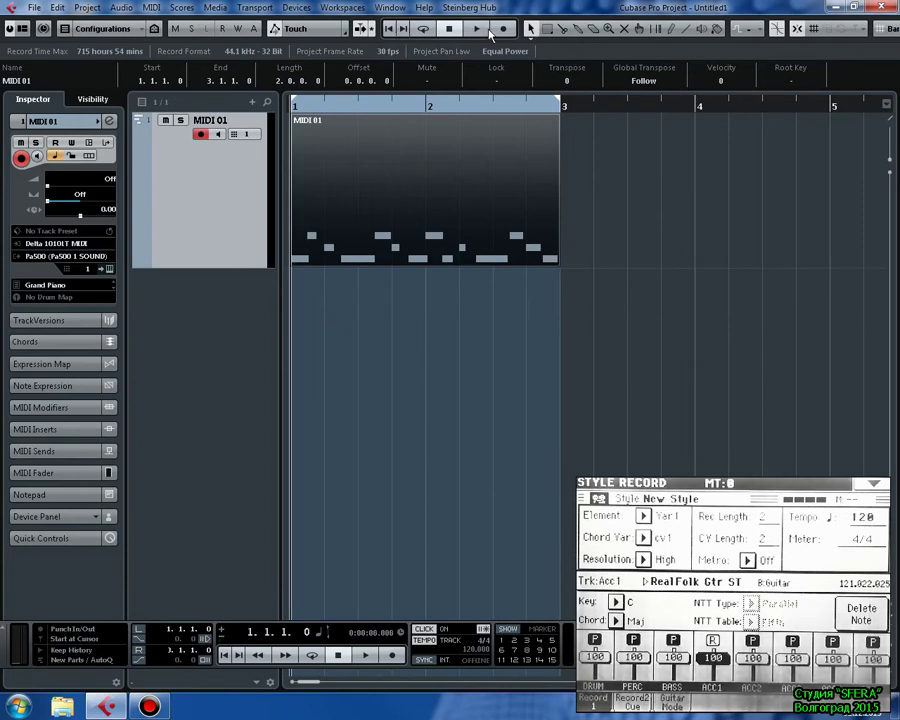
click(478, 29)
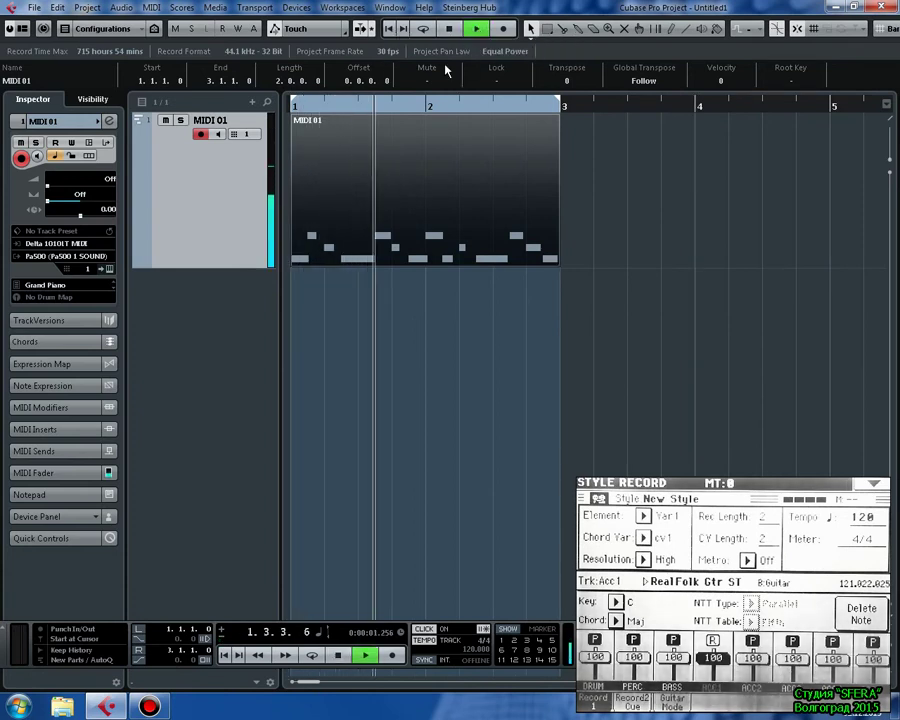
click(425, 30)
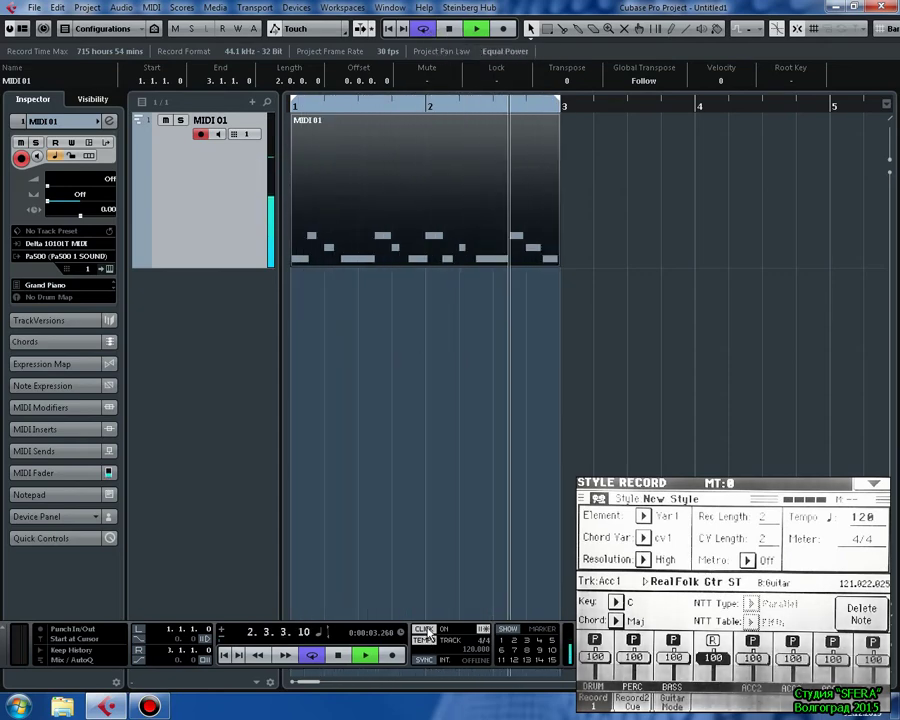
click(425, 630)
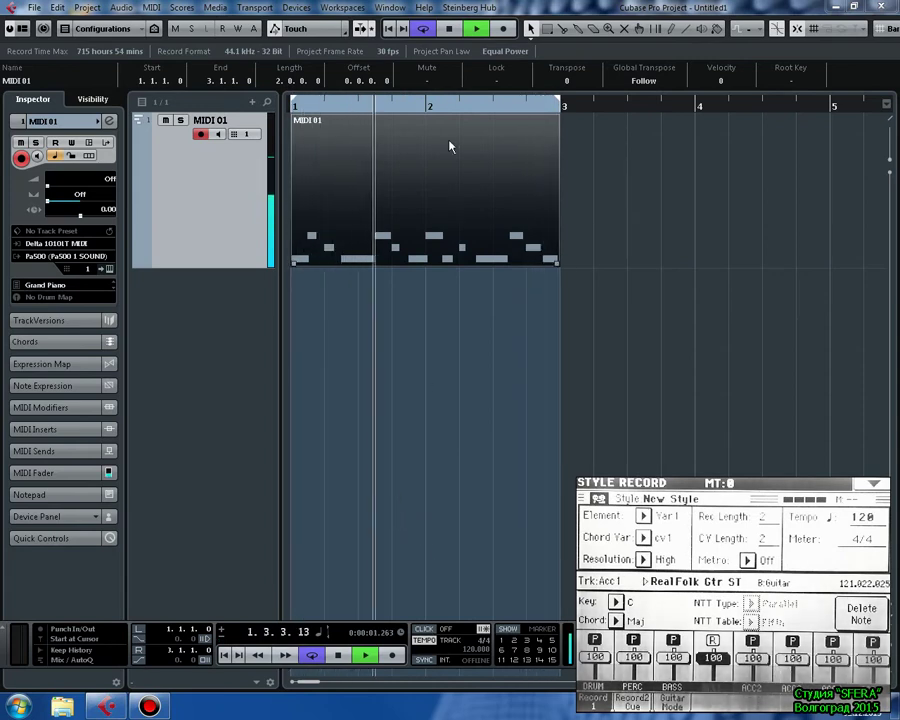
click(449, 28)
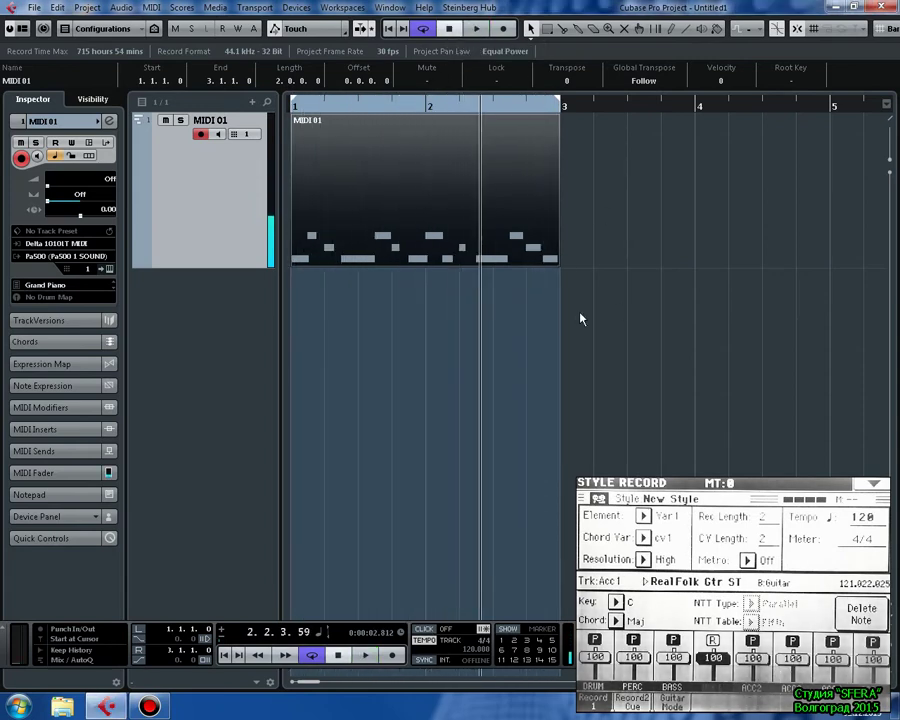
click(390, 28)
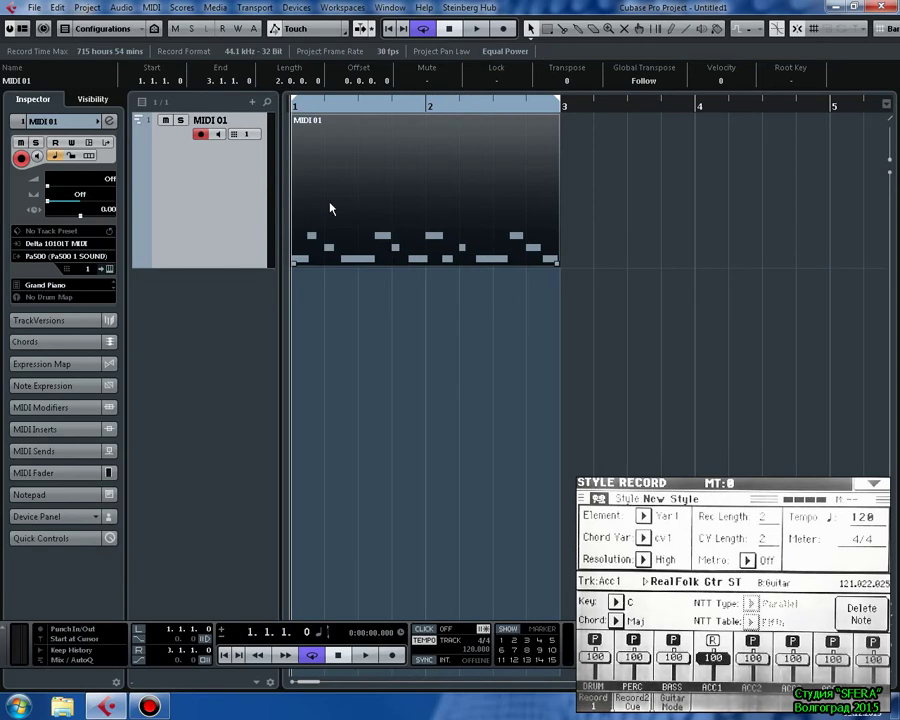
Open the recorded part in the Key Editor and adjust the first bar's note ends so each note meets the next one
double_click(370, 210)
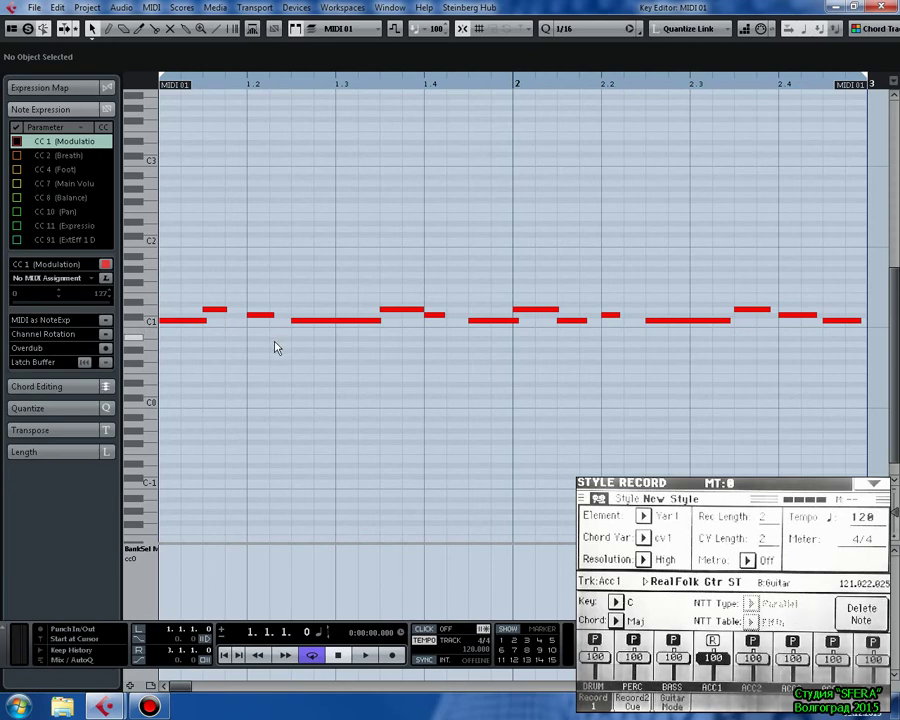
click(204, 322)
drag(224, 310, 291, 315)
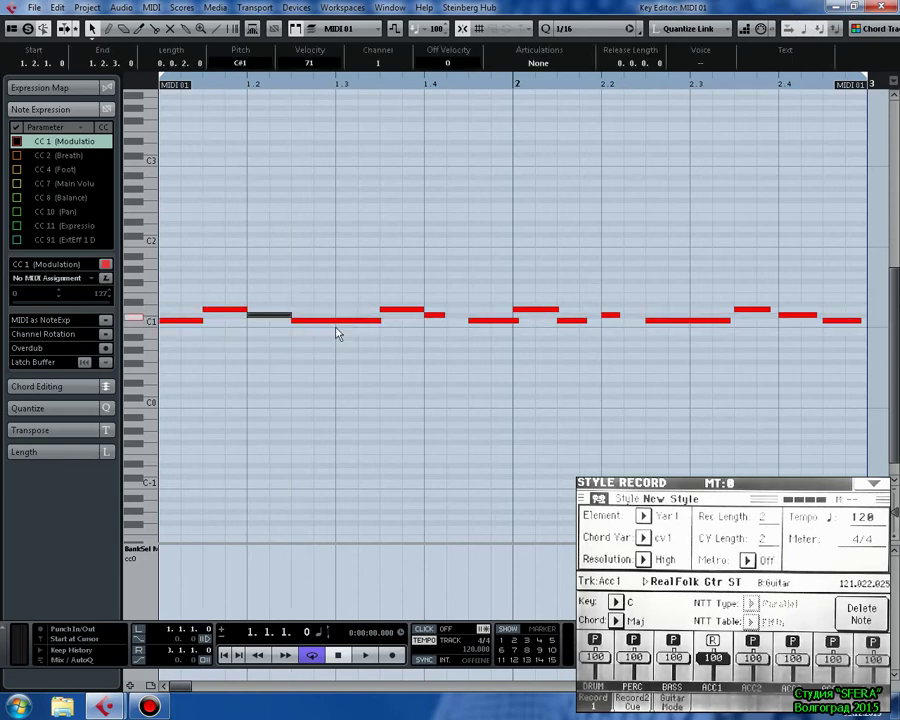
click(379, 321)
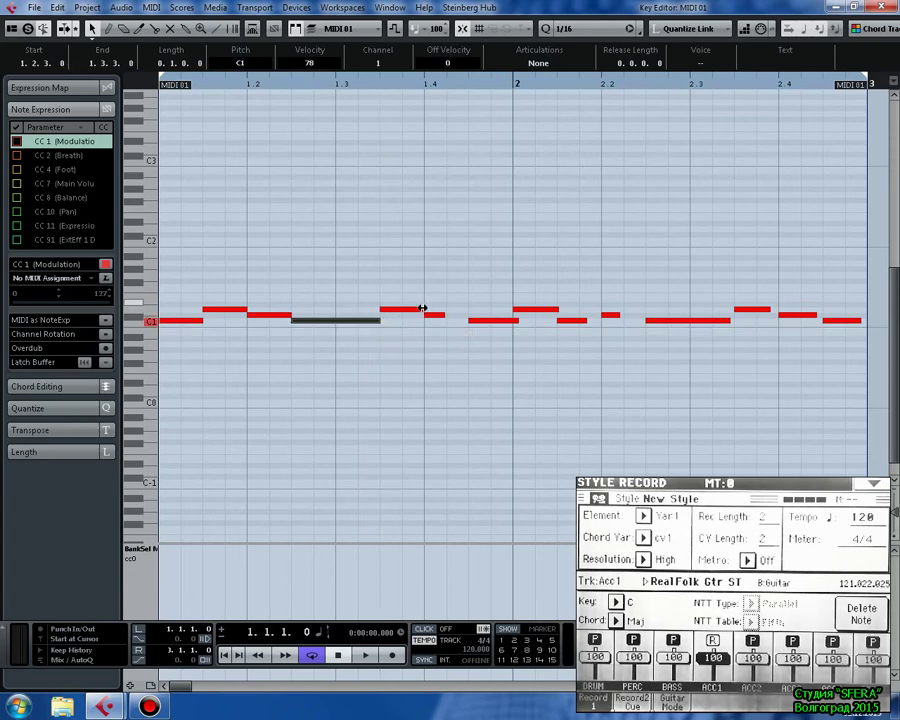
click(422, 309)
drag(442, 315, 512, 322)
click(515, 322)
Adjust the second bar's note ends so each note meets the next and the last one ends at bar 3
click(554, 313)
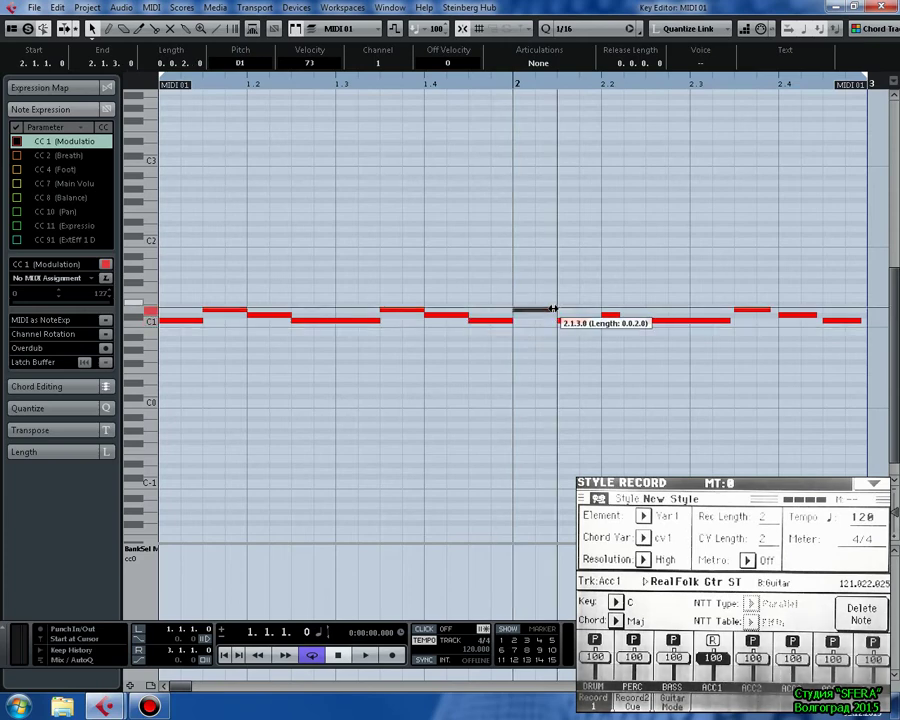
drag(585, 321, 651, 323)
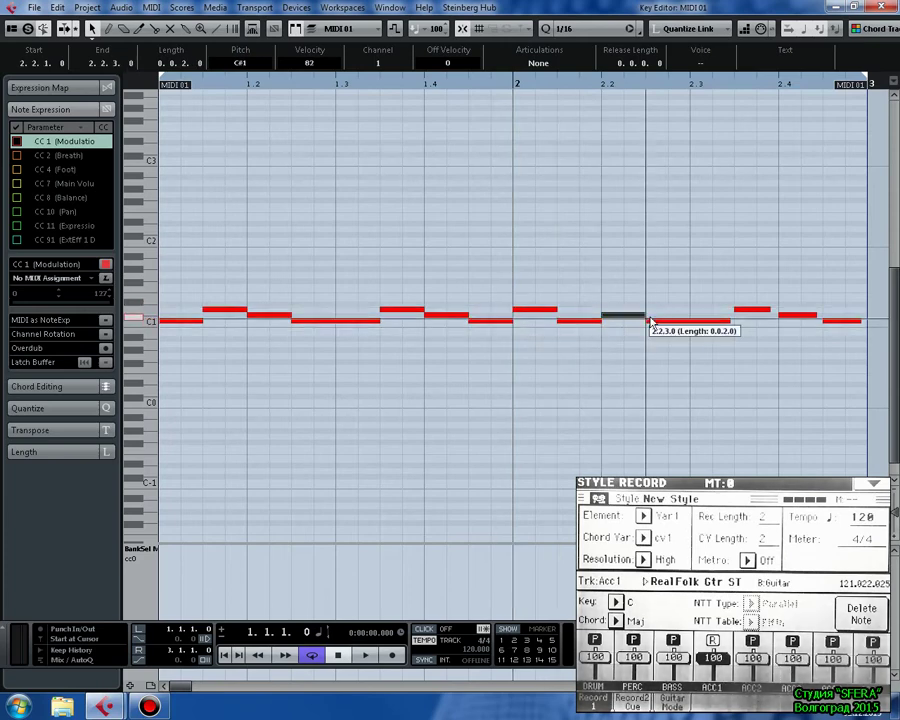
click(720, 321)
click(768, 308)
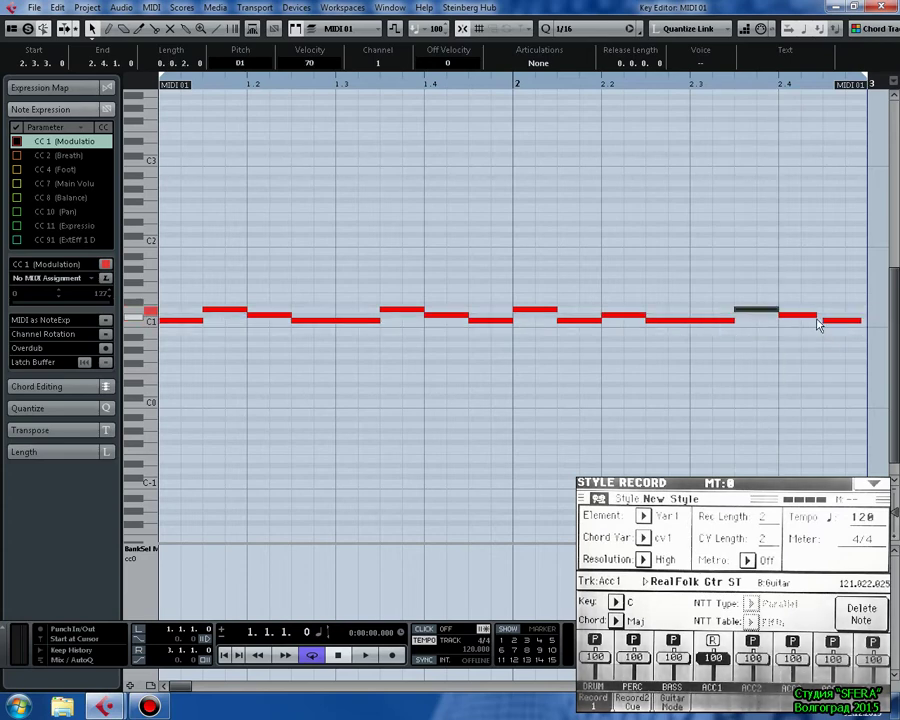
drag(814, 316, 866, 321)
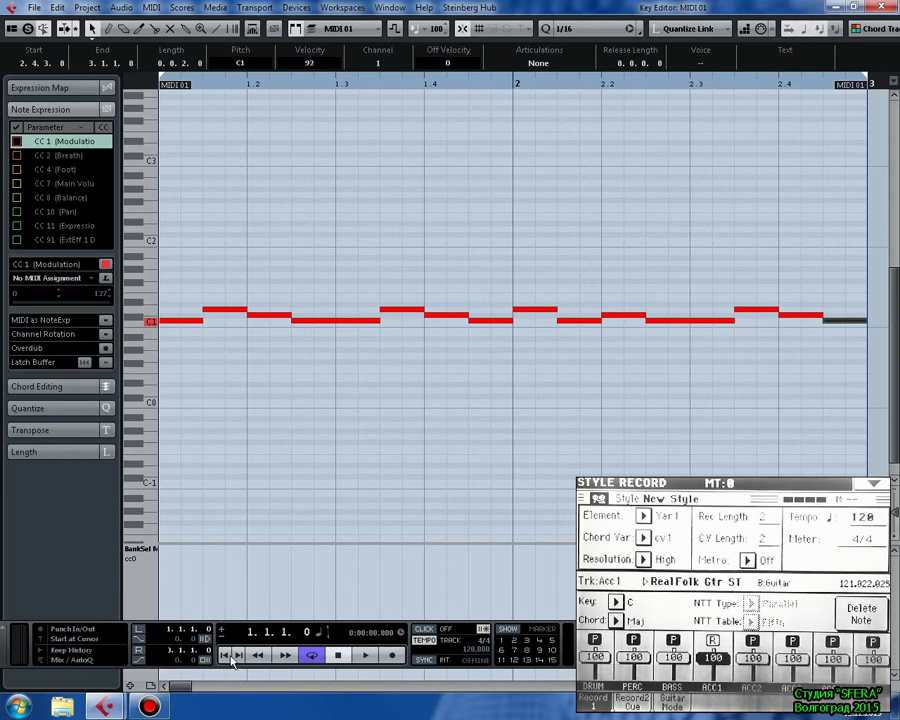
Play back the edited part to check it, stop playback and deselect all notes
click(364, 655)
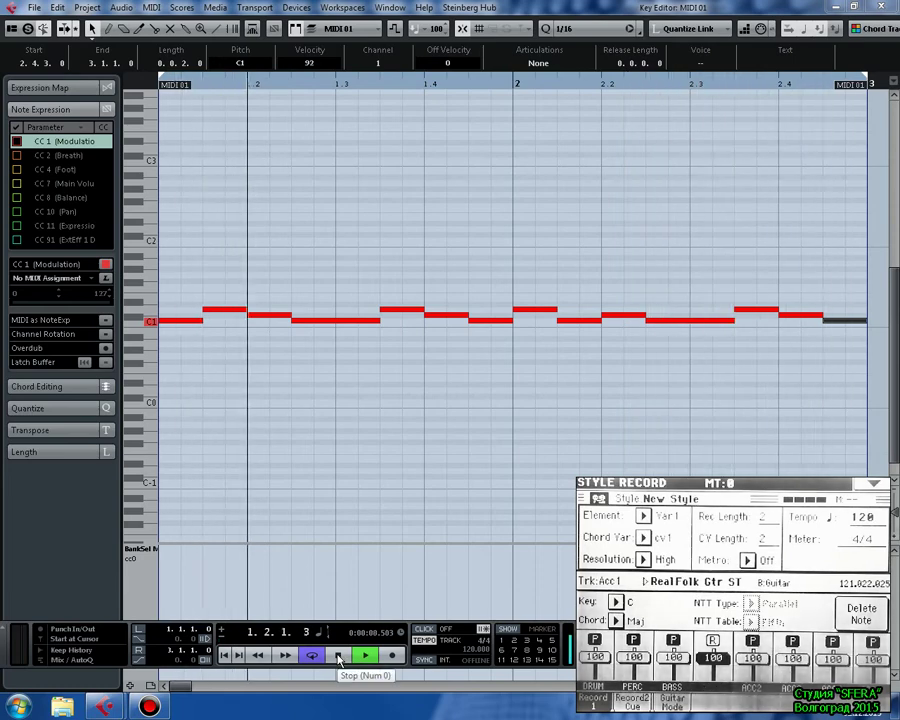
click(338, 655)
click(420, 457)
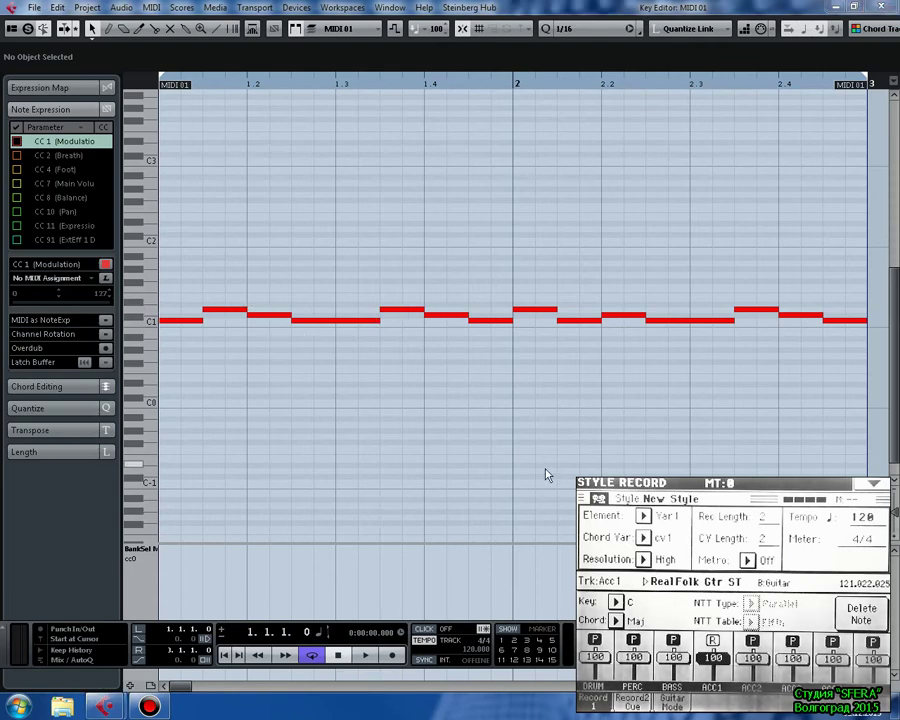
Inspect the long C1 note in the first bar and the opening C1 note of the part
click(320, 321)
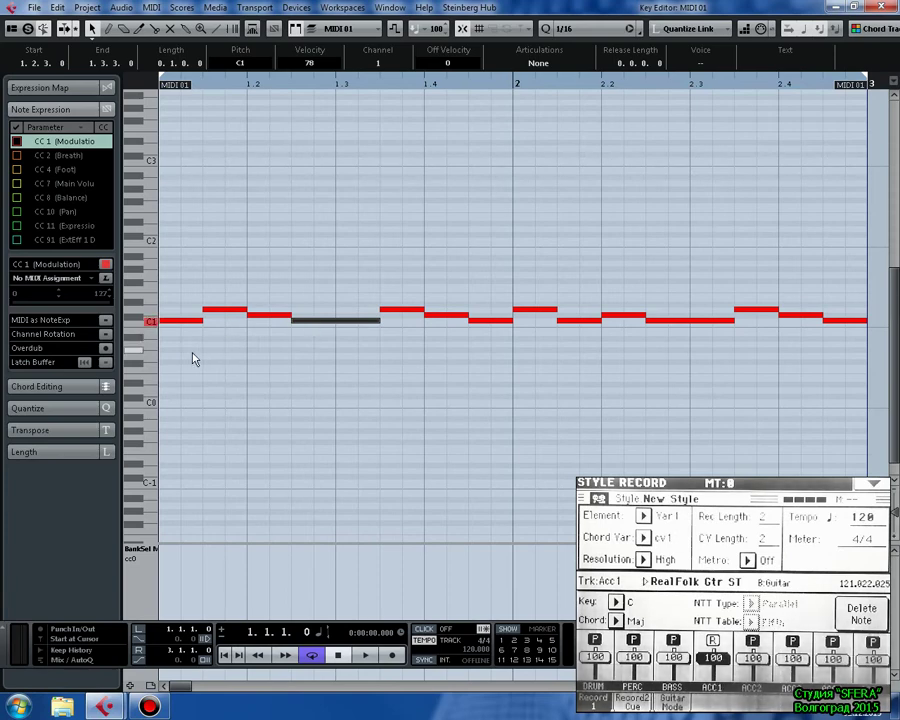
click(186, 321)
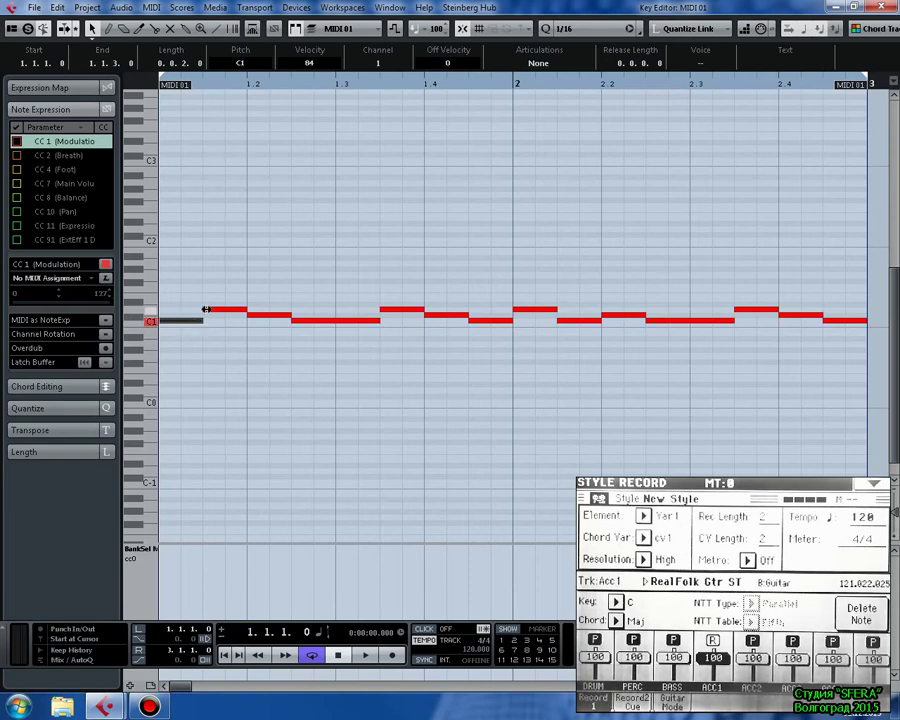
Raise the long C1 note starting at 1.2.3 to D1 and play back the part to check it
click(222, 311)
click(262, 318)
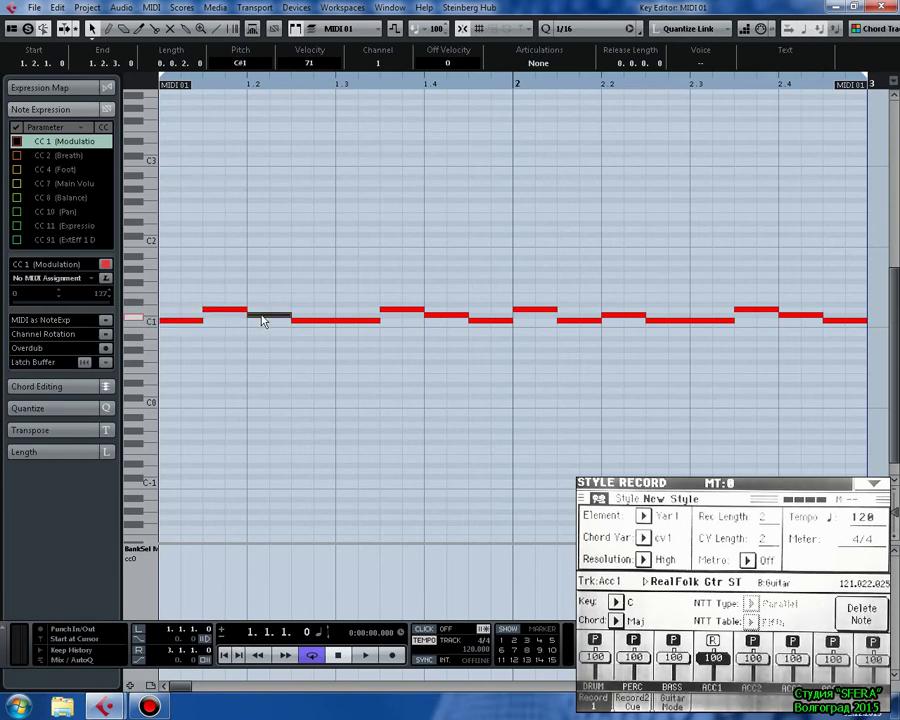
click(322, 321)
click(322, 321)
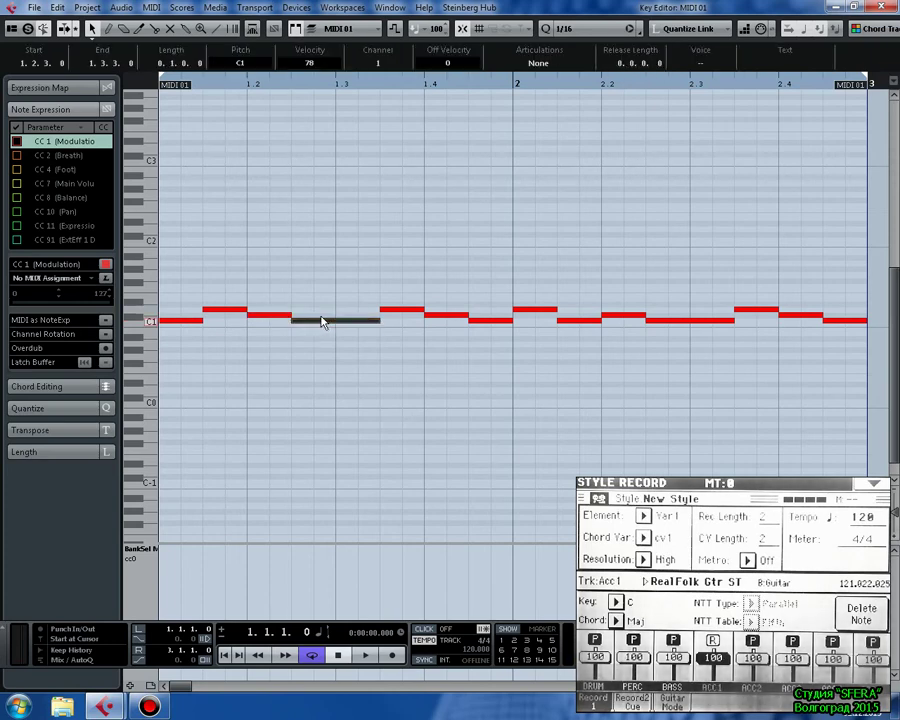
drag(322, 321, 322, 310)
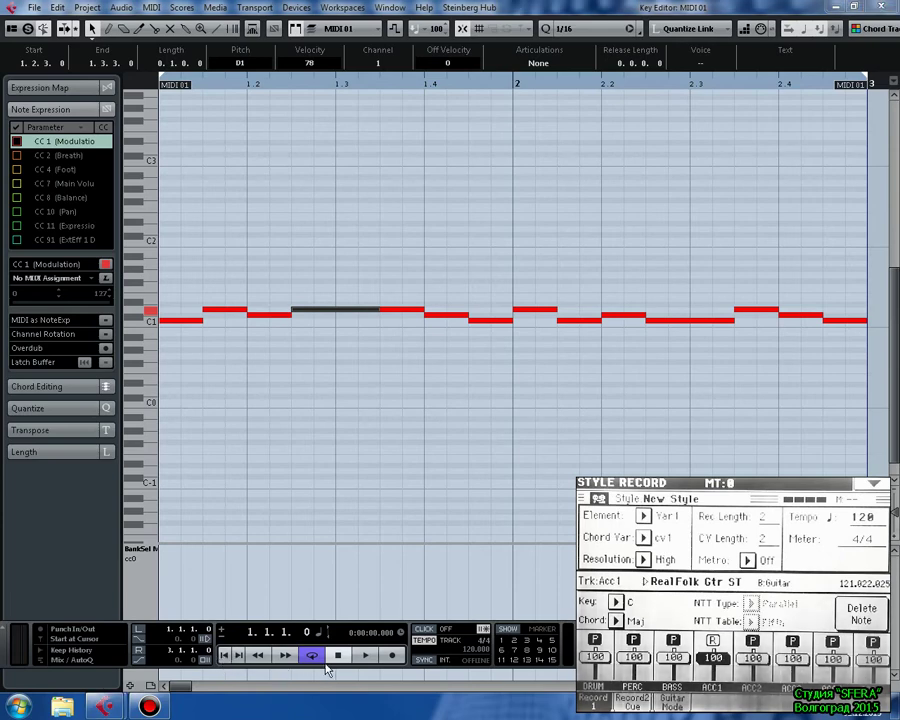
click(366, 655)
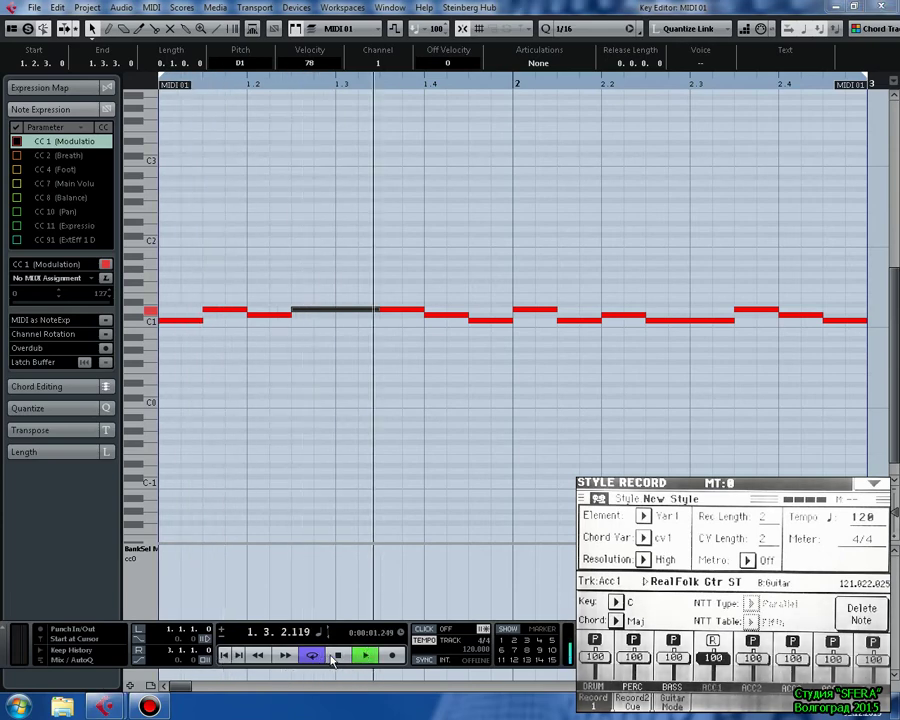
click(339, 655)
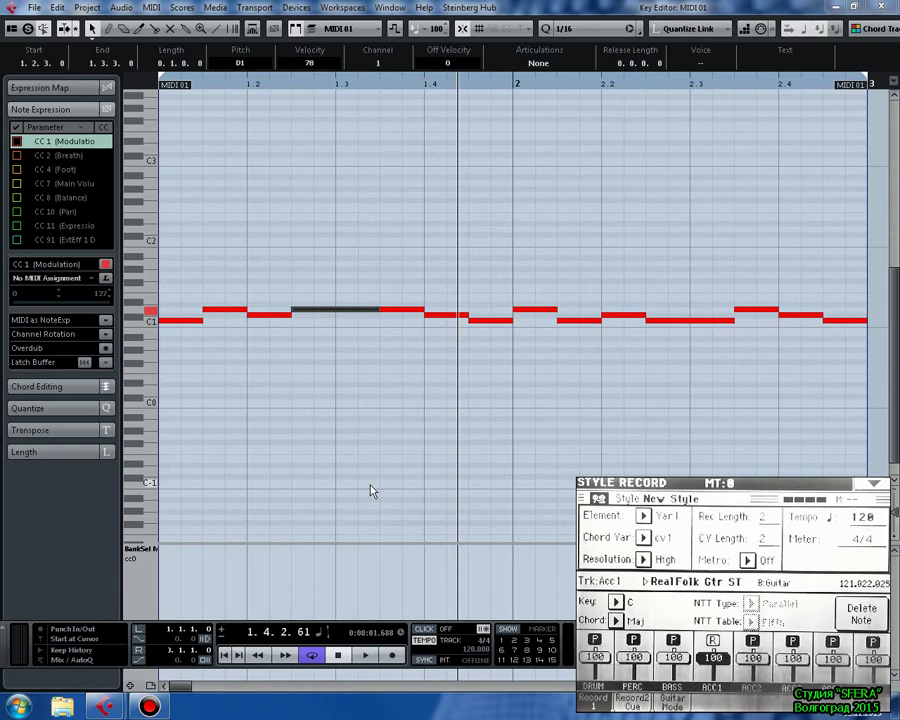
Raise the last C1 note of the first bar to D1
click(450, 318)
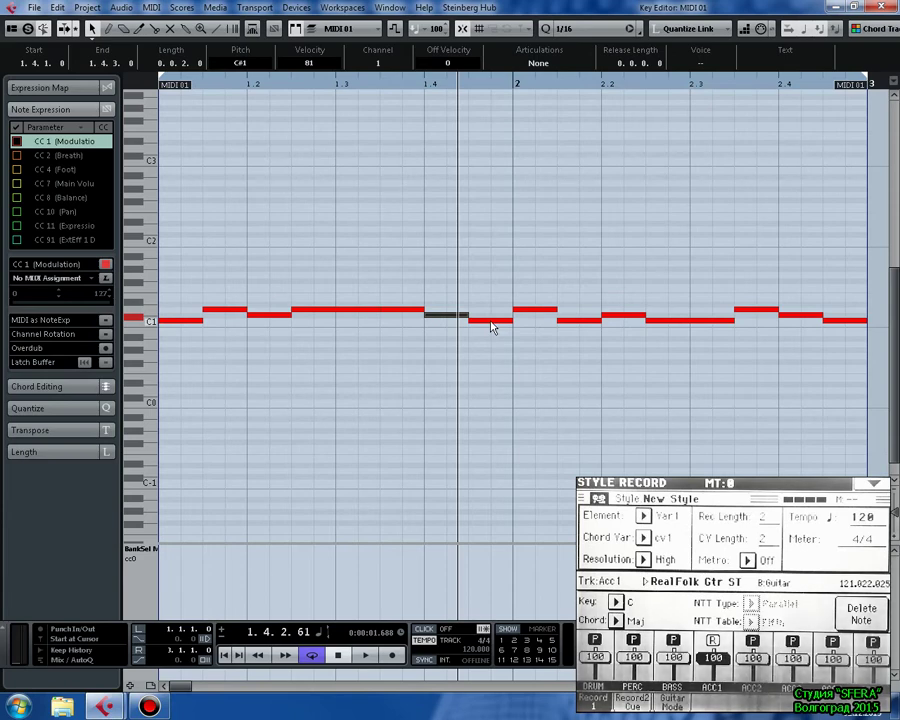
click(490, 321)
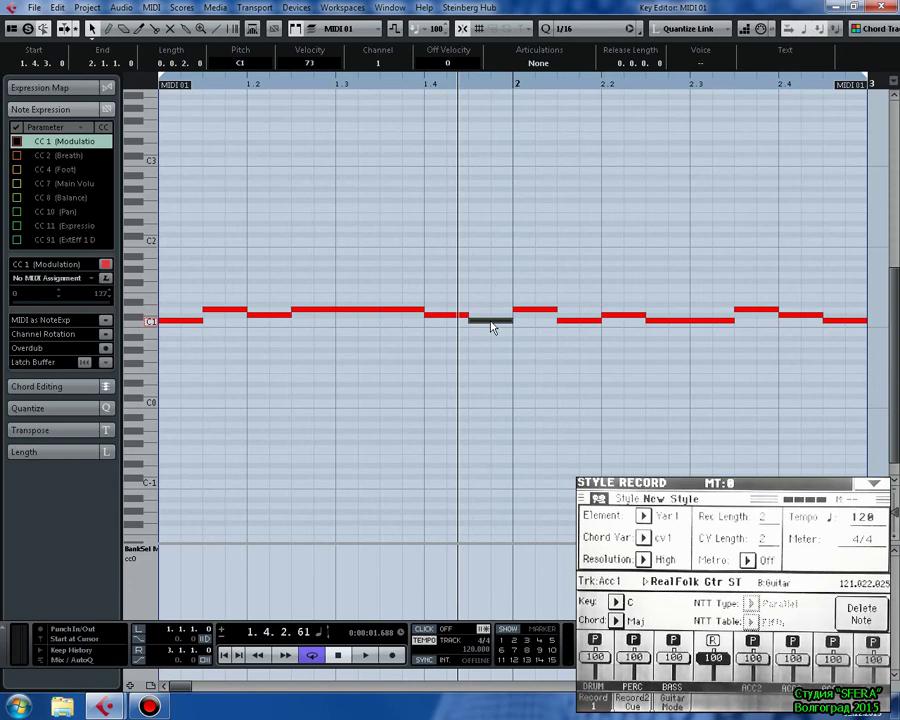
drag(490, 325, 496, 310)
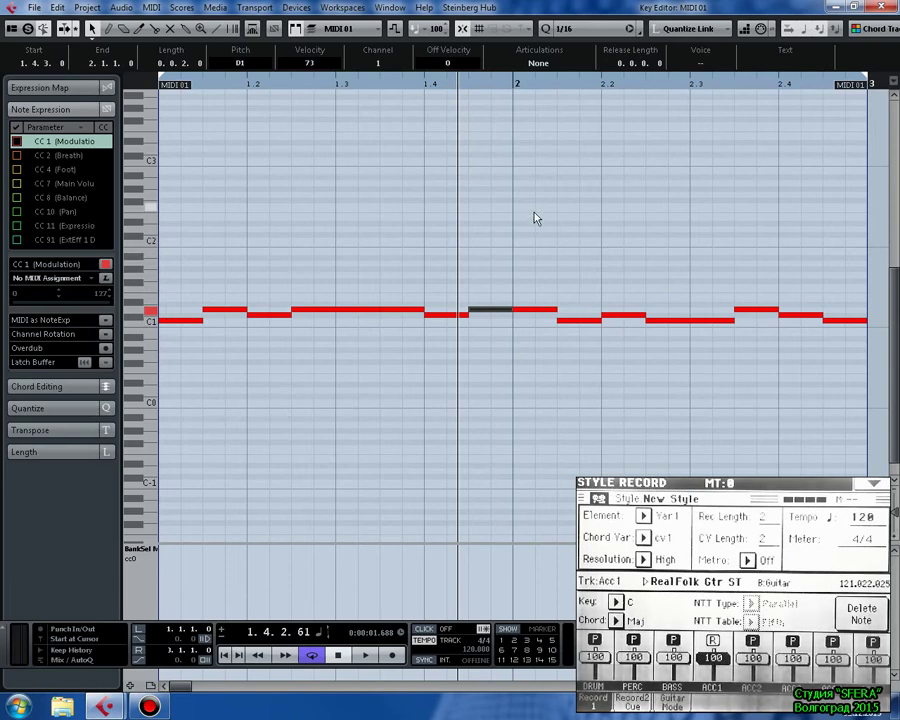
Replace the second bar's notes with a copy of the first bar's notes, with the copy's opening note at C#1
drag(535, 218, 848, 393)
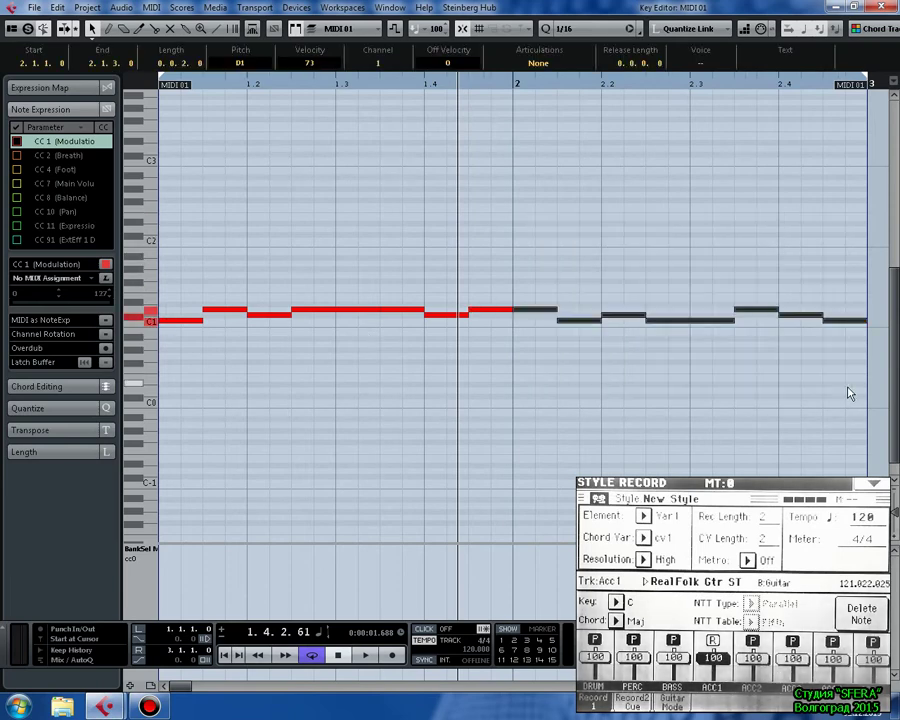
key(Delete)
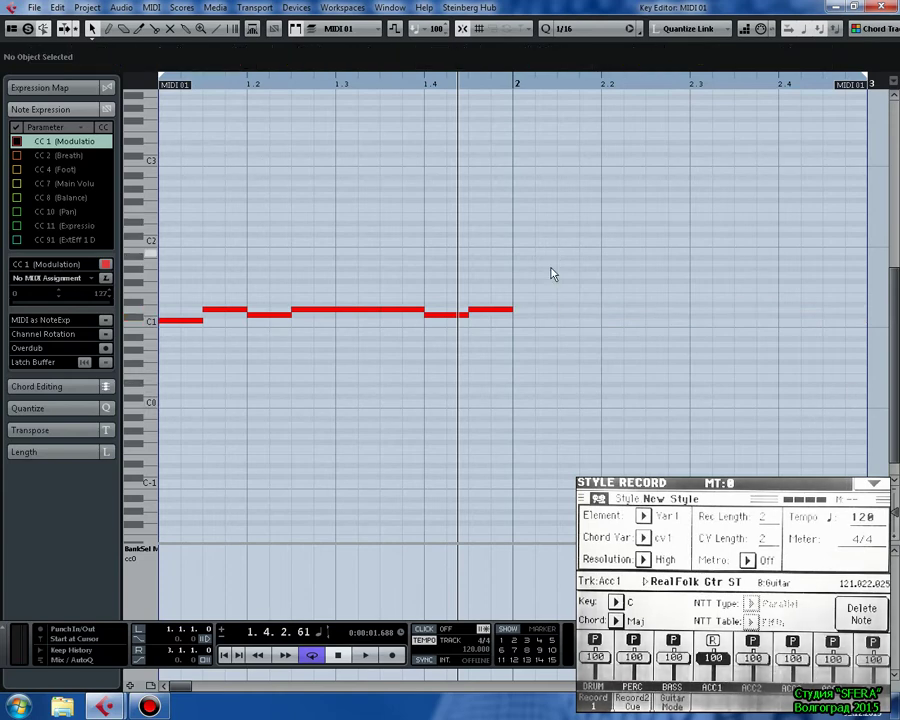
drag(552, 252, 172, 355)
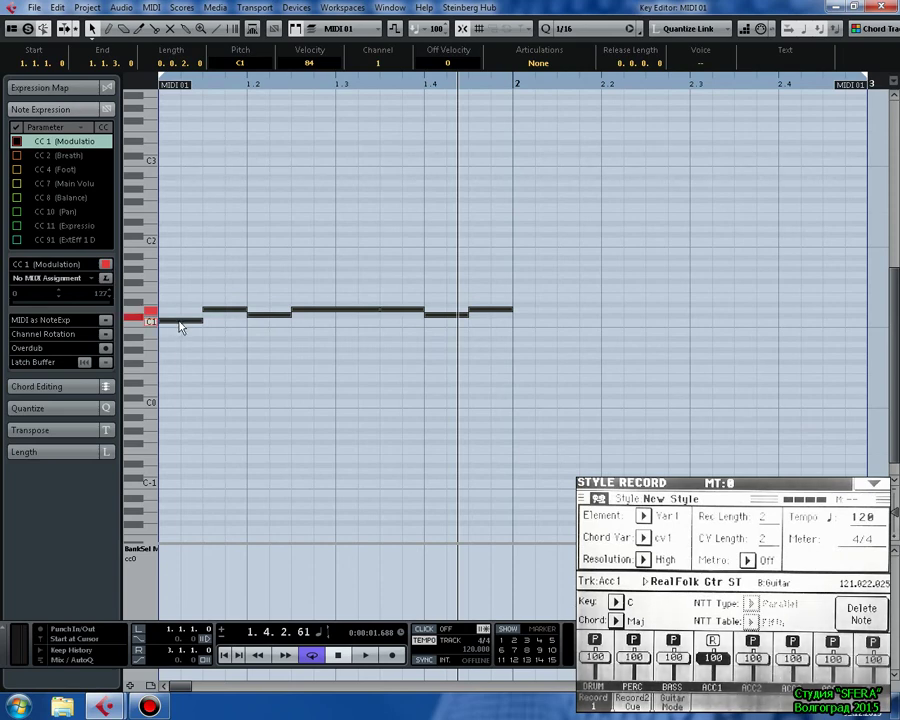
drag(177, 320, 522, 318)
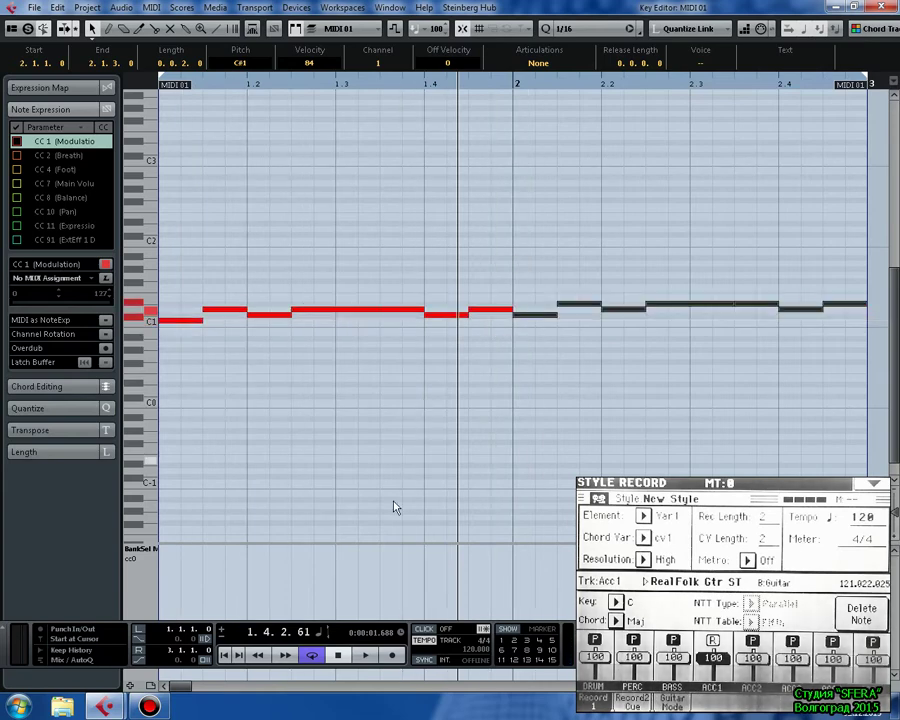
Play back the part twice from the start to check the copied second bar
click(224, 655)
click(361, 656)
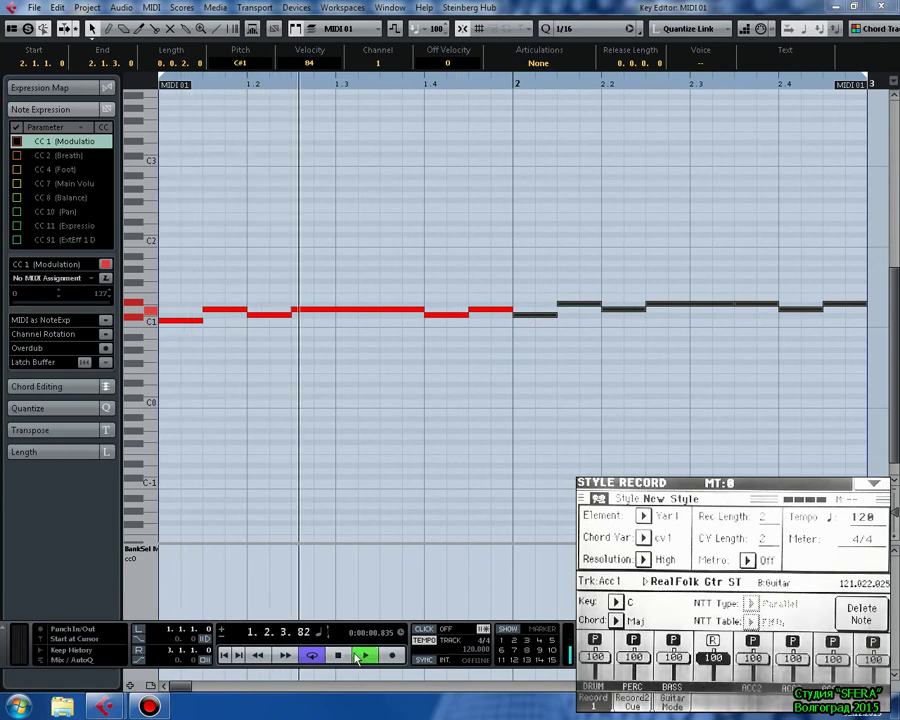
click(340, 656)
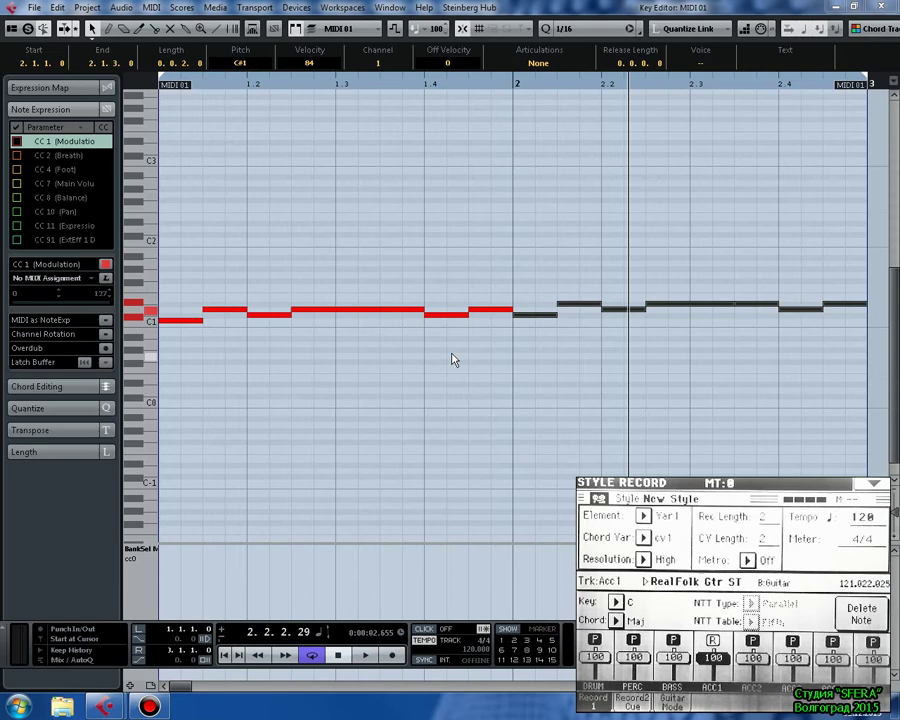
click(224, 655)
click(366, 655)
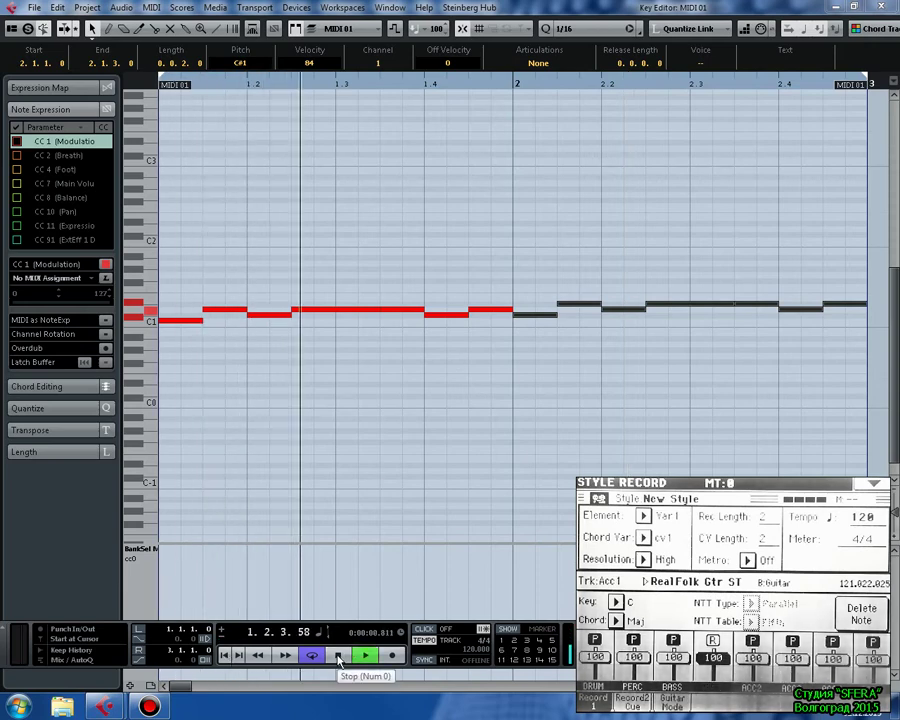
click(340, 656)
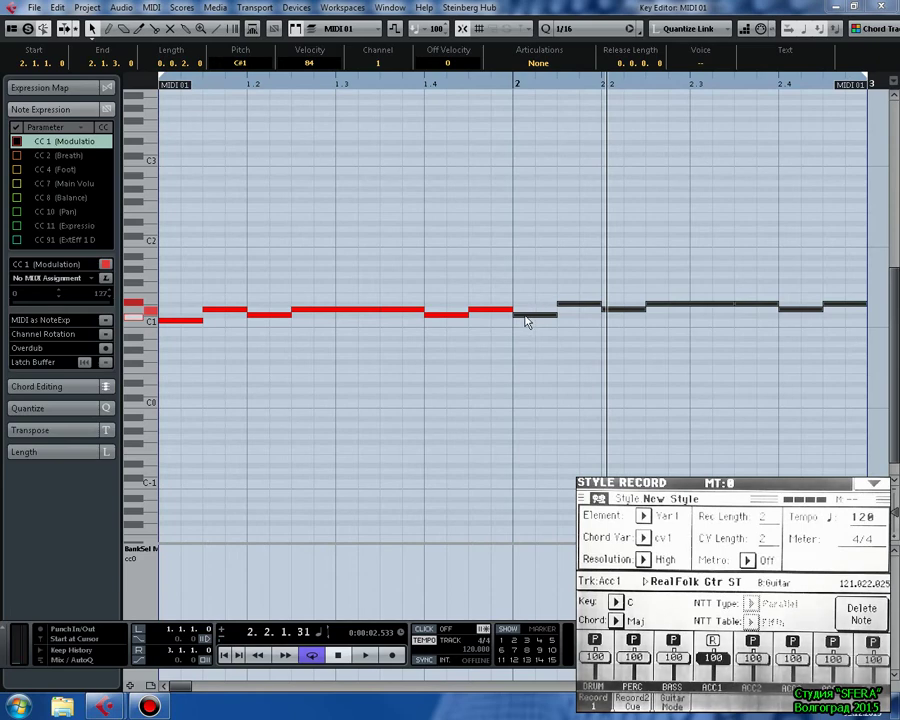
Lower the copied second-bar notes by a semitone so they start on C1, and play back both bars
drag(527, 322, 528, 327)
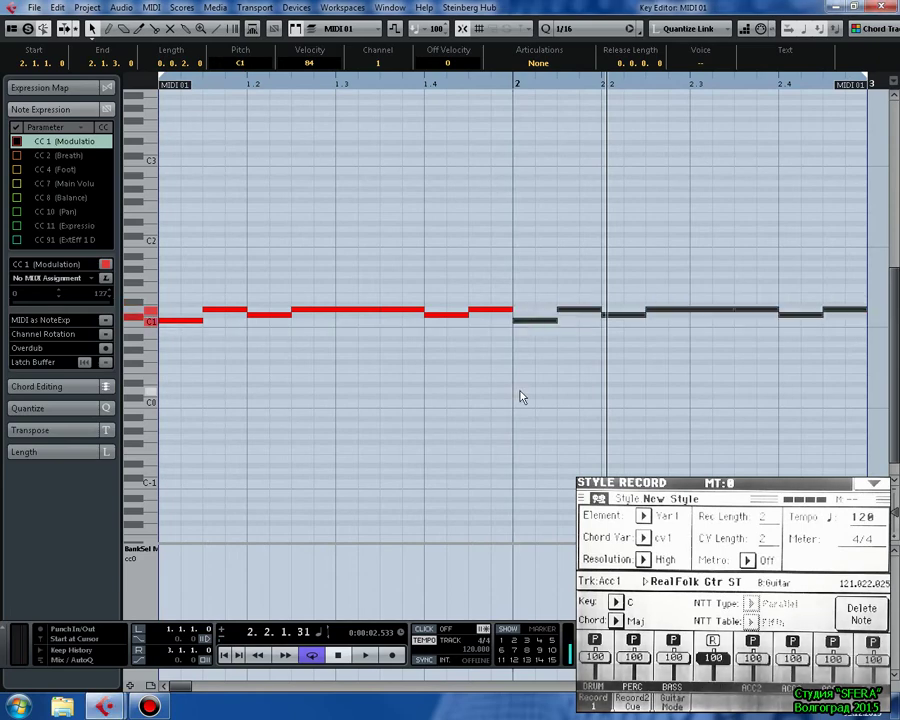
click(226, 655)
click(365, 655)
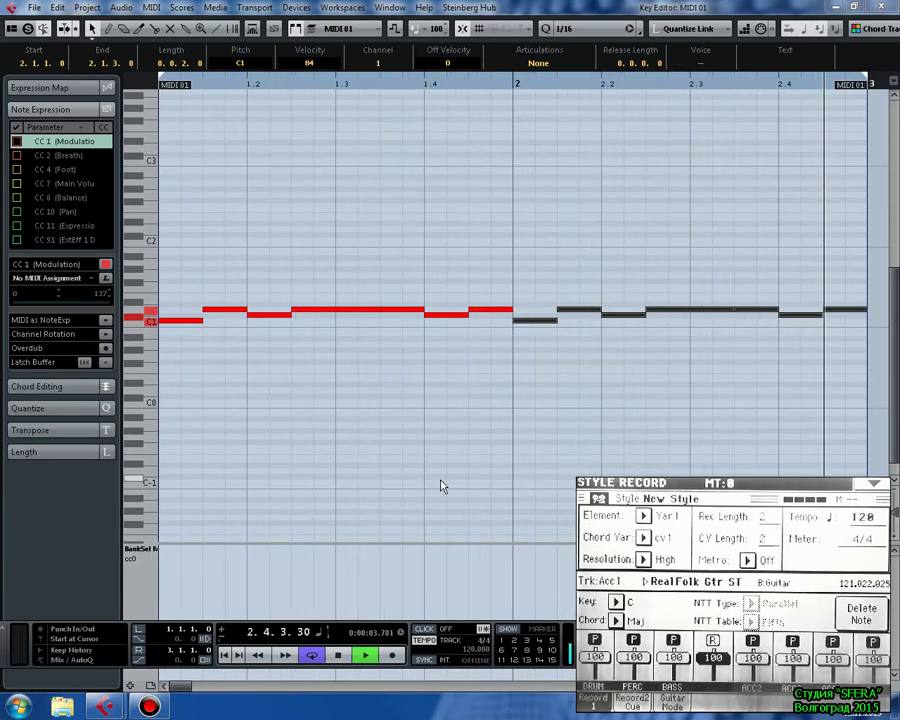
key(space)
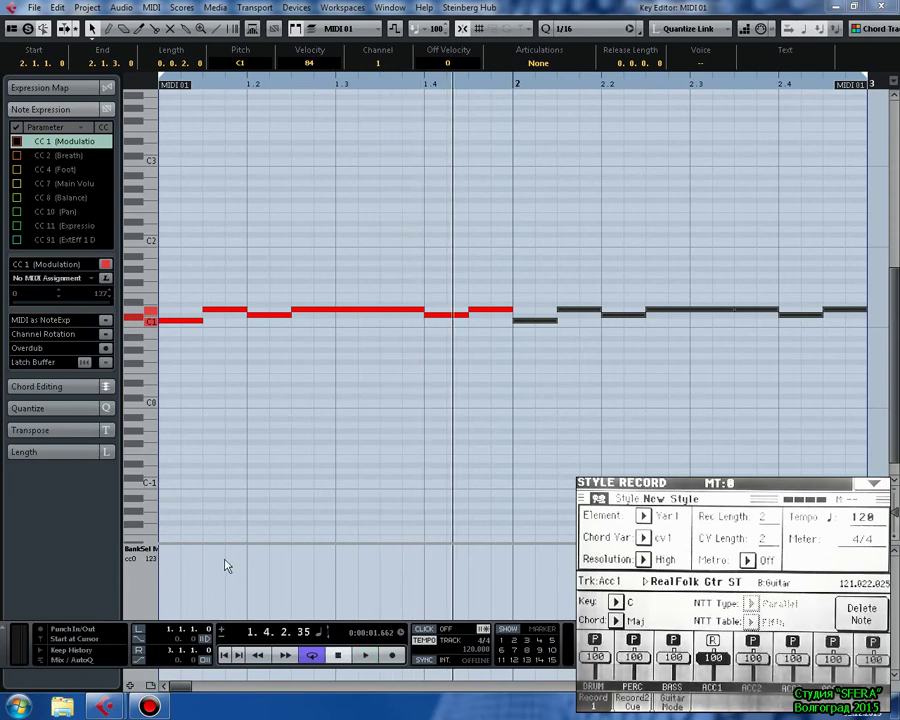
Show note velocities in an enlarged controller lane and lower the opening C1 note's velocity slightly below the second note's
drag(229, 543, 235, 424)
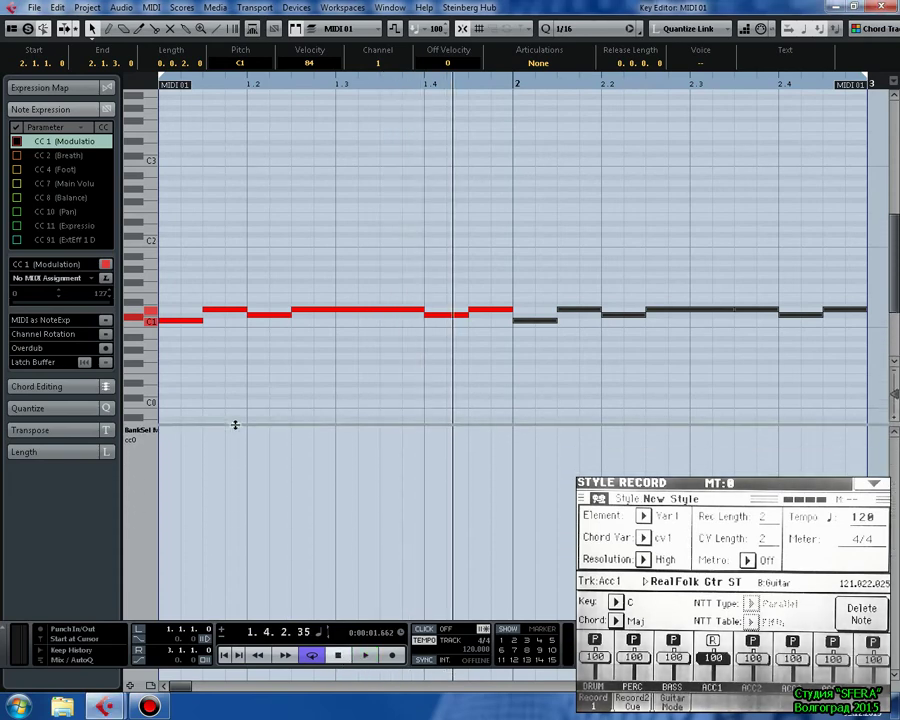
click(154, 431)
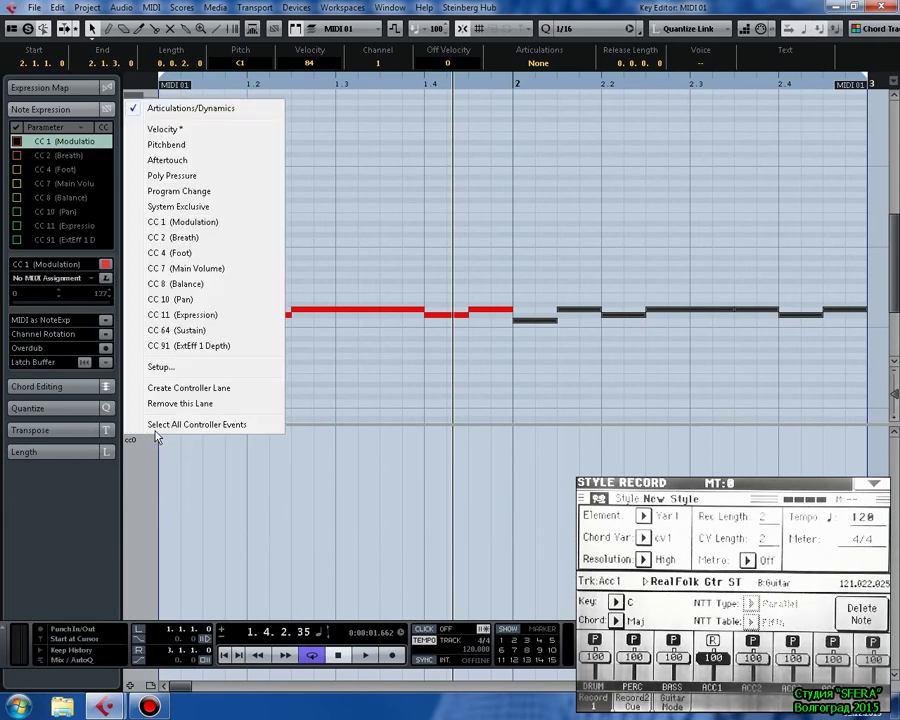
click(178, 136)
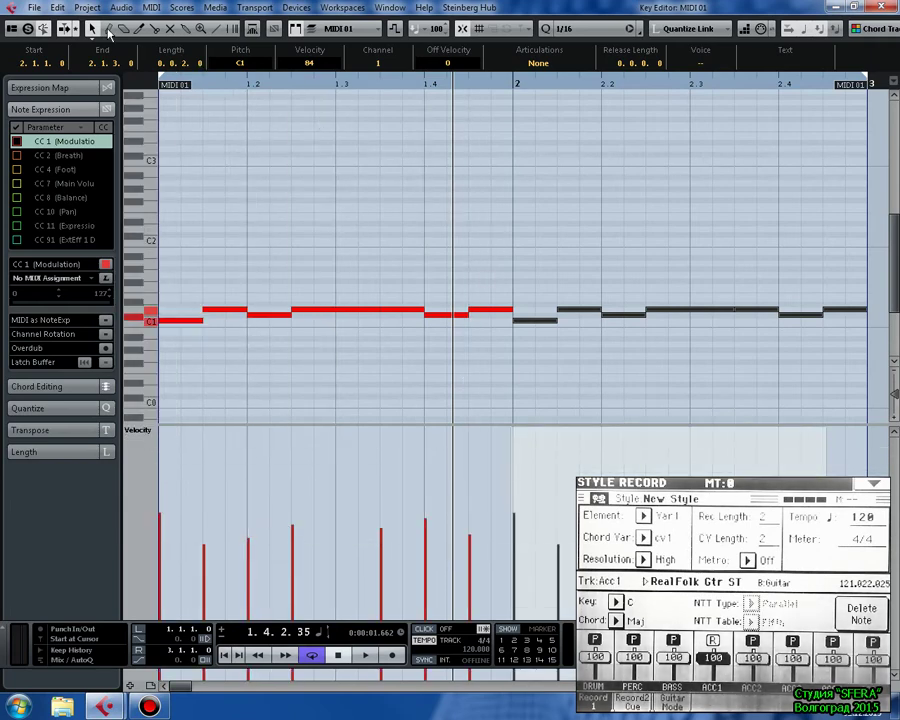
click(362, 156)
drag(164, 510, 170, 548)
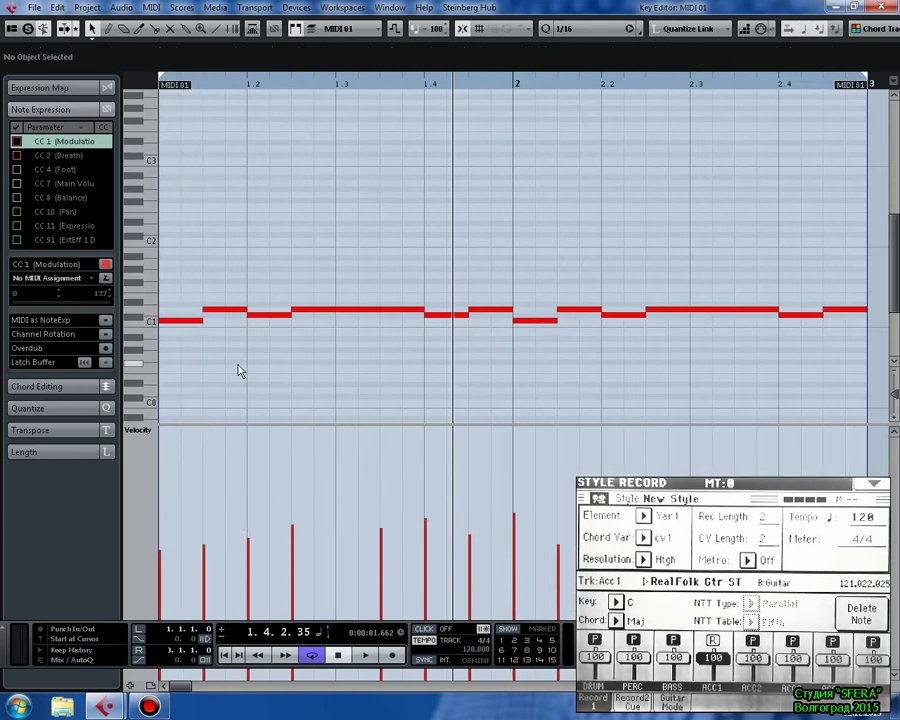
Play back the part from the start and set the velocity of the second bar's first note to 72
click(224, 656)
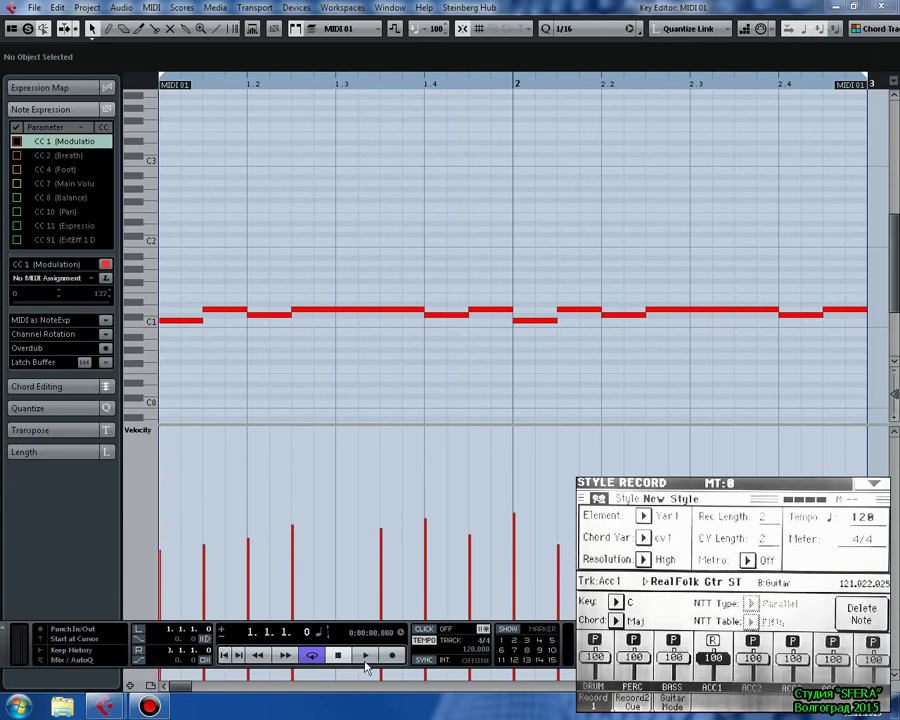
click(366, 655)
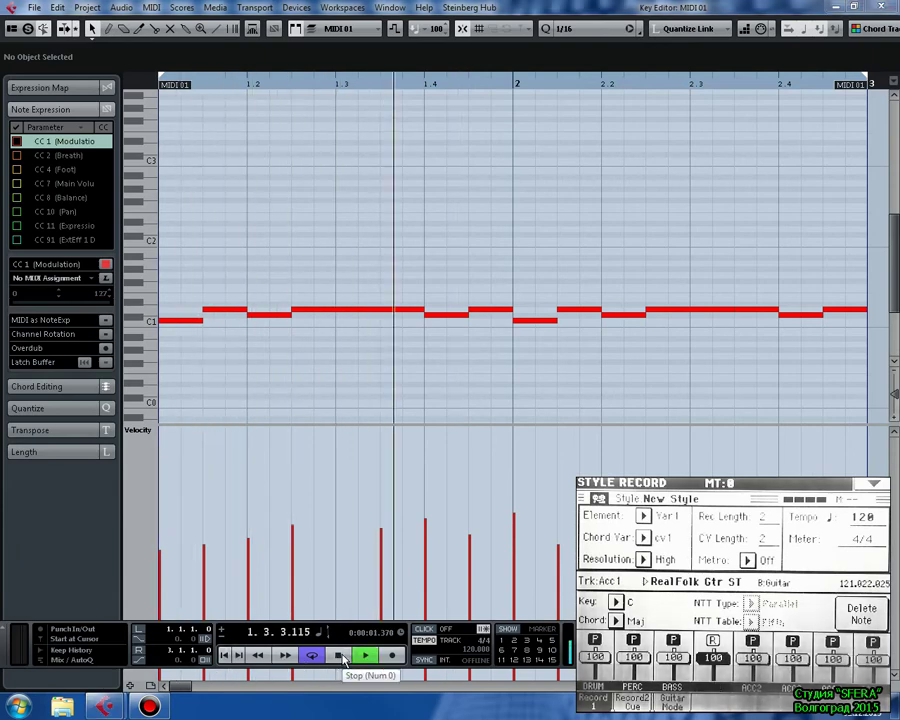
click(338, 655)
click(515, 537)
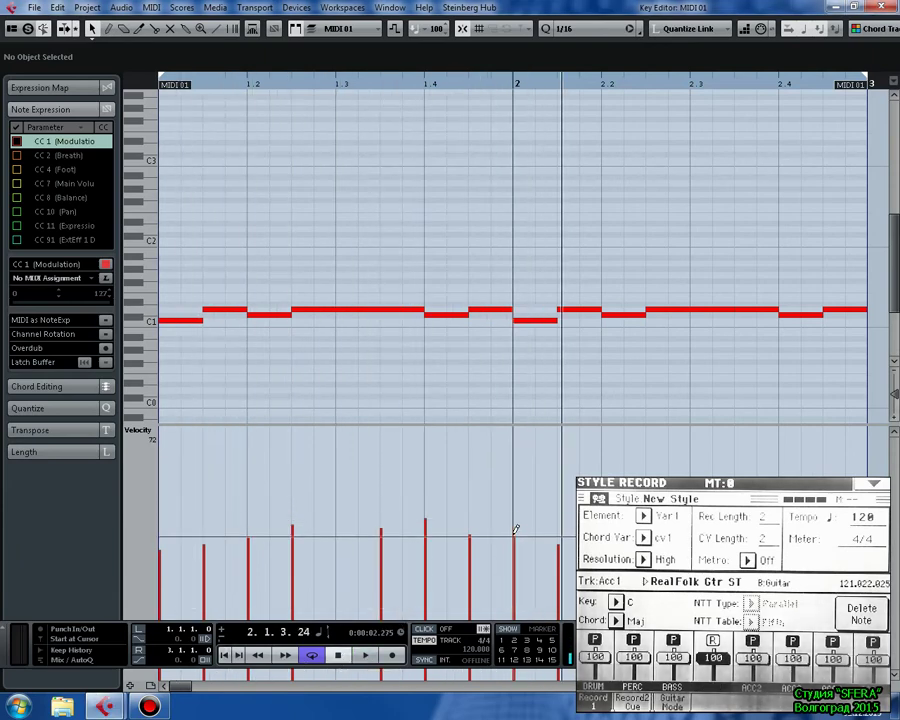
Play back the part from the start with cycle mode on to check the new velocities, and stop playback
click(224, 656)
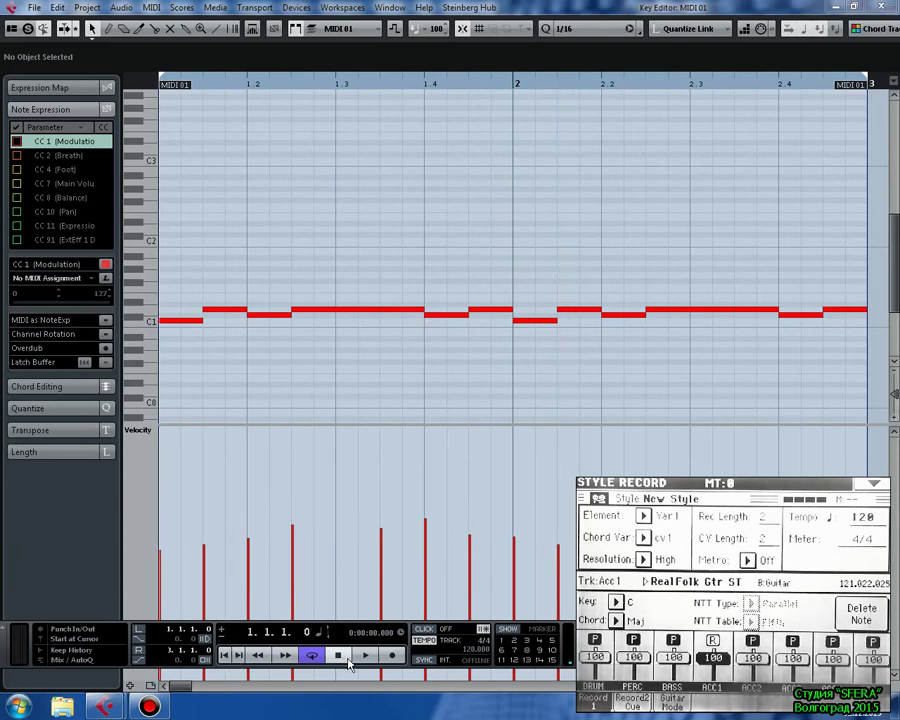
click(366, 655)
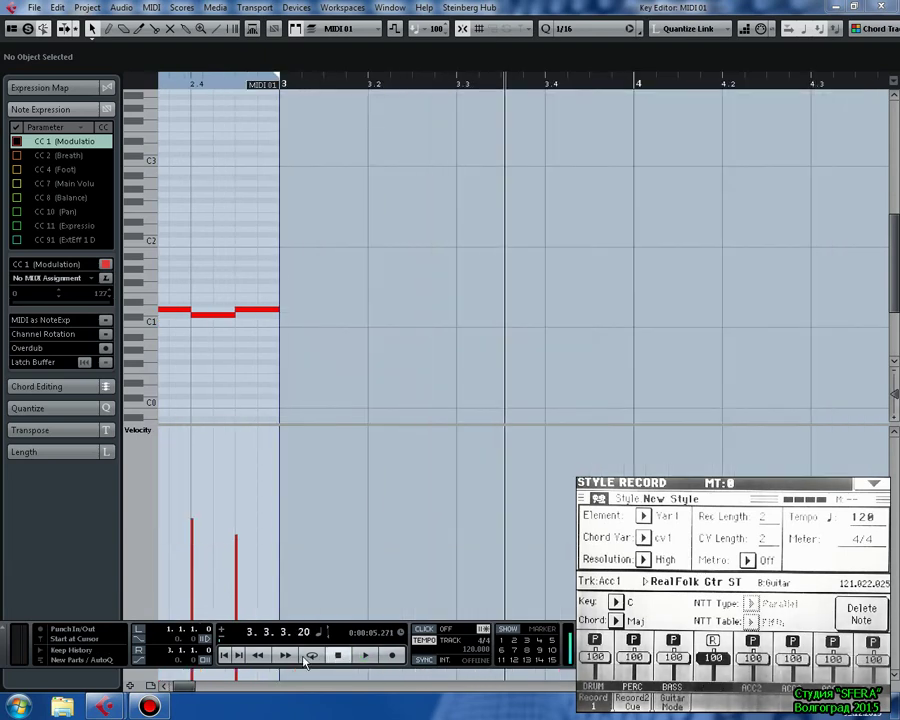
click(313, 656)
click(338, 655)
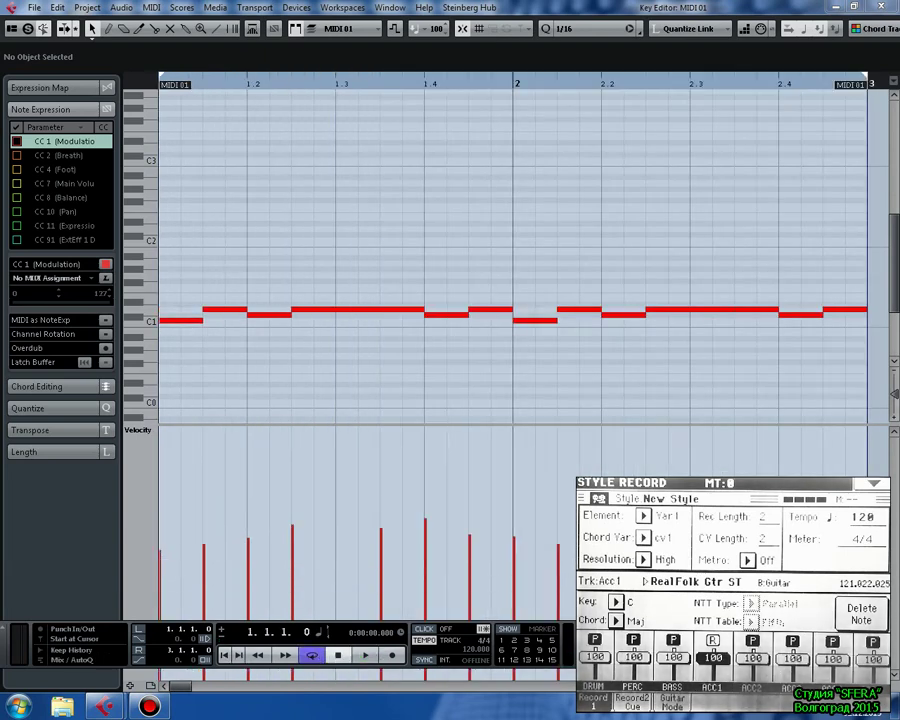
key(g)
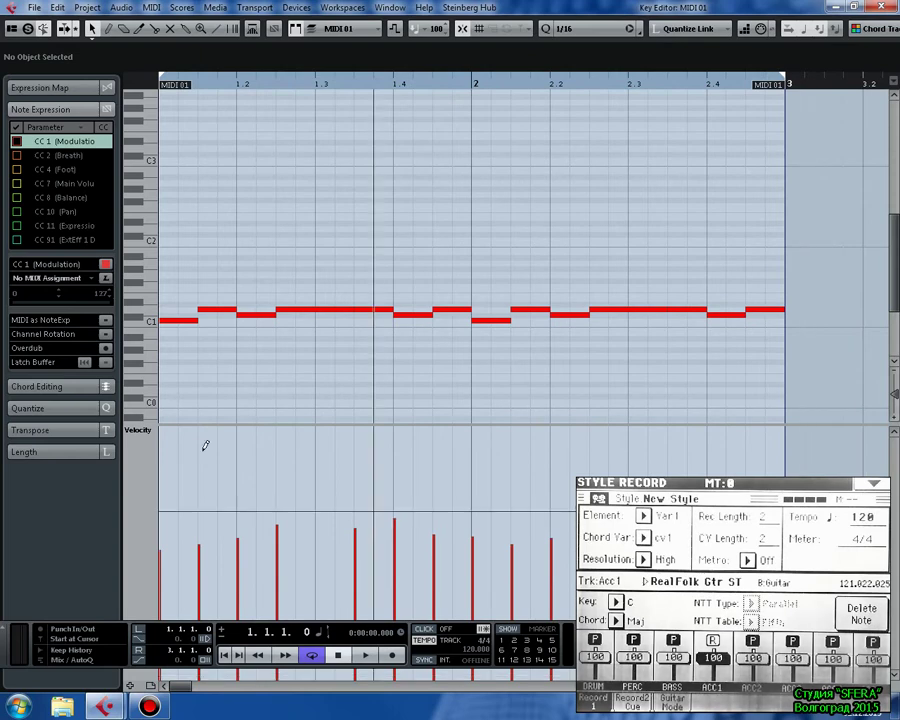
click(365, 656)
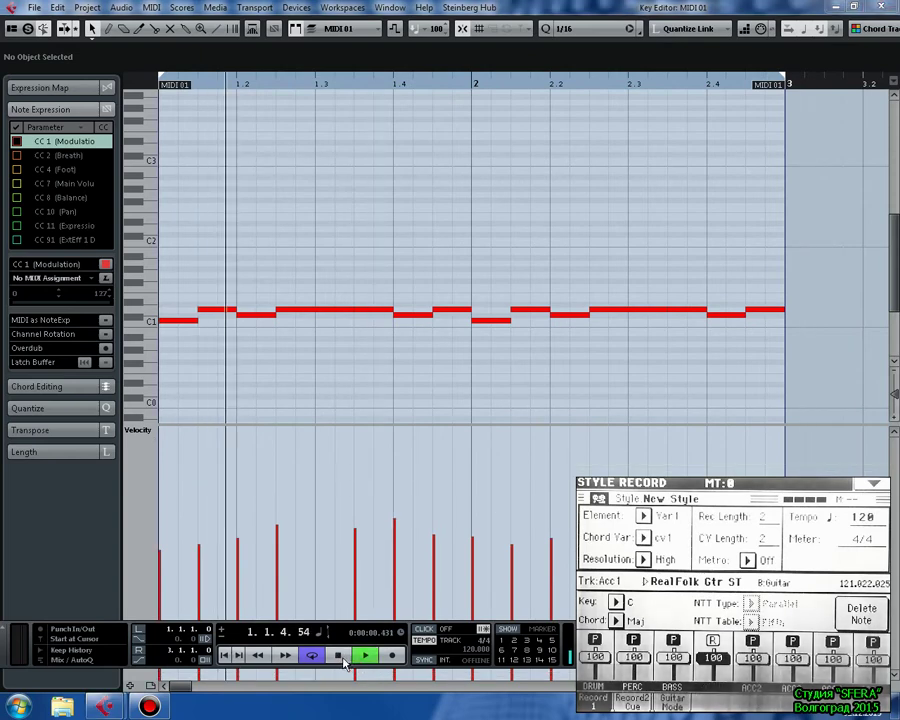
key(space)
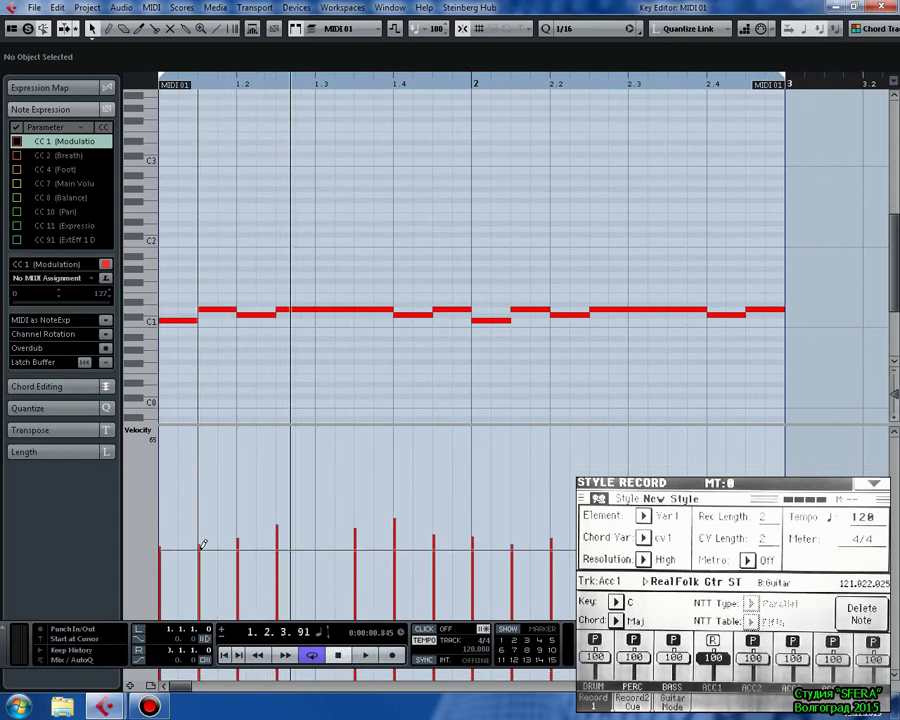
Set the first bar's second and fourth note velocities to 65 and 70, raise the third's, and play back from the start
mouse_move(242, 533)
mouse_down()
mouse_move(242, 510)
mouse_move(240, 524)
mouse_up()
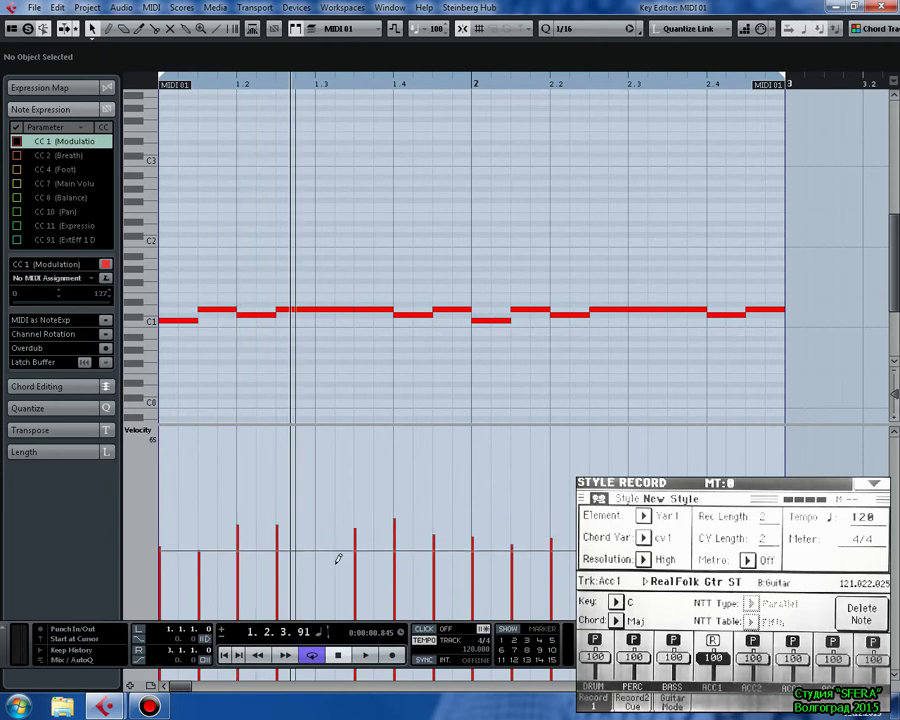
click(280, 538)
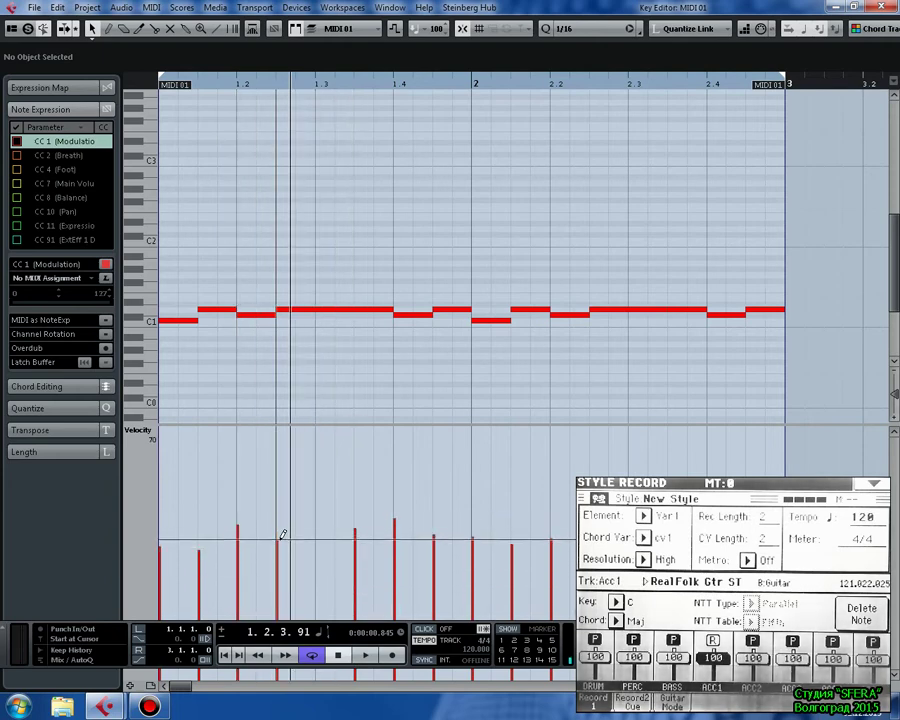
click(228, 655)
key(space)
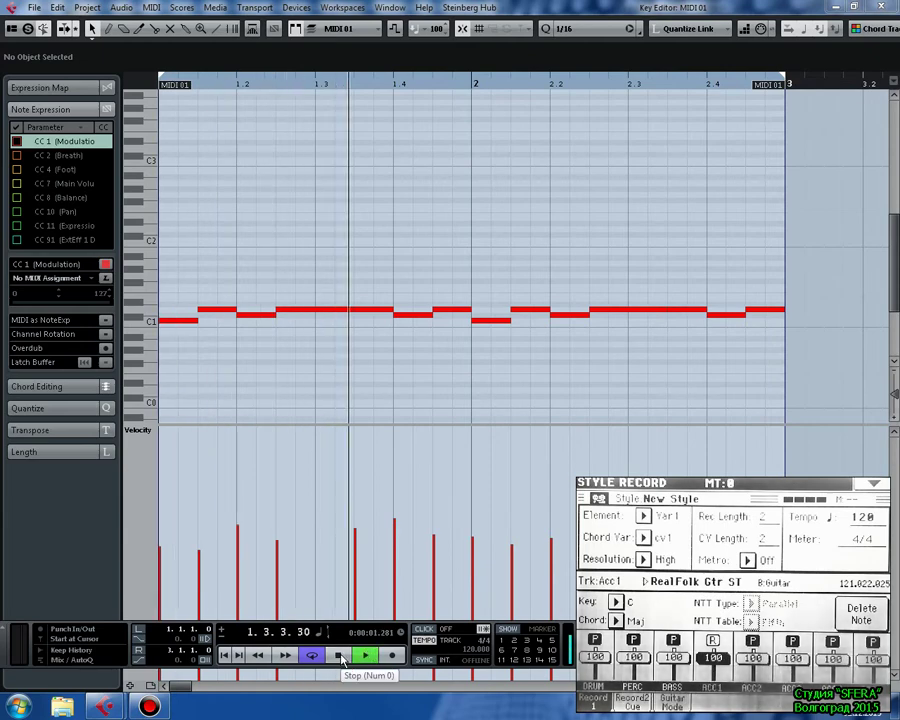
Raise the velocity of the first bar's note at 1.3.3 to 87, replay the part, and lower it level with the next note's
click(340, 655)
click(359, 502)
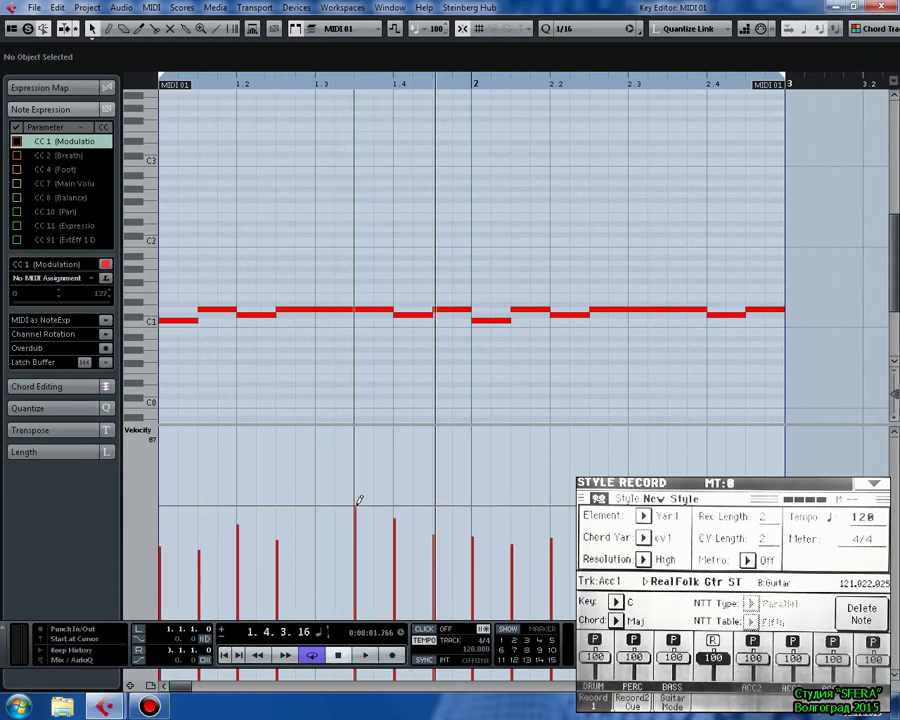
click(339, 656)
key(space)
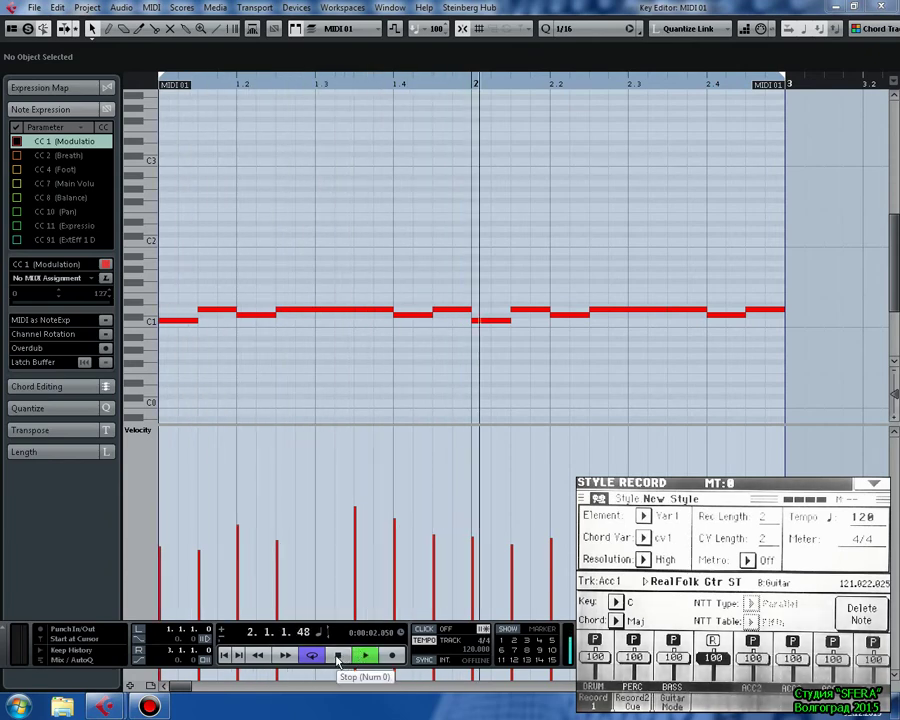
click(338, 656)
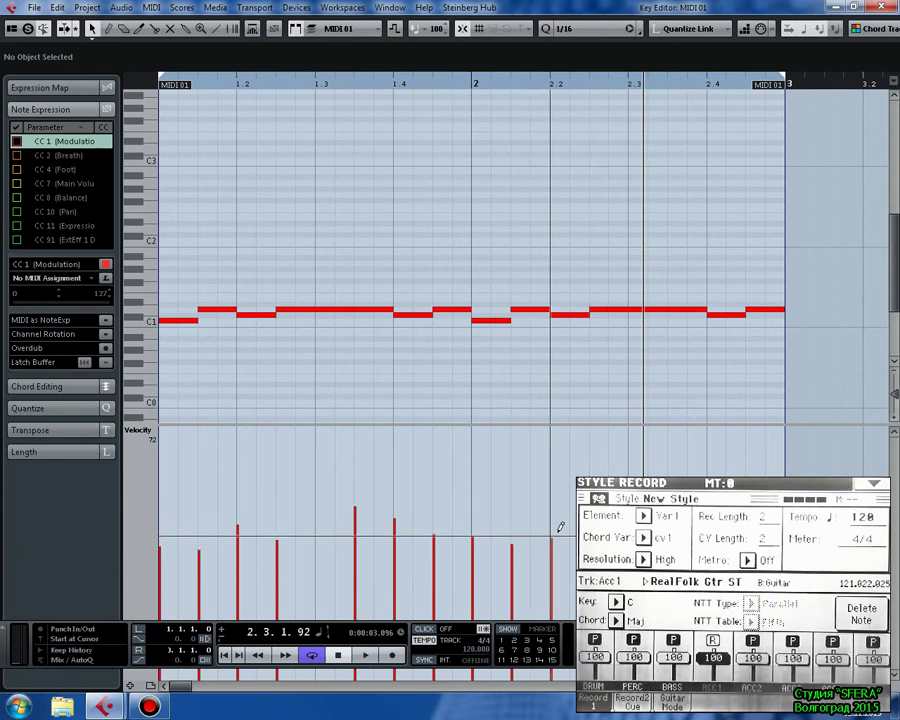
click(361, 656)
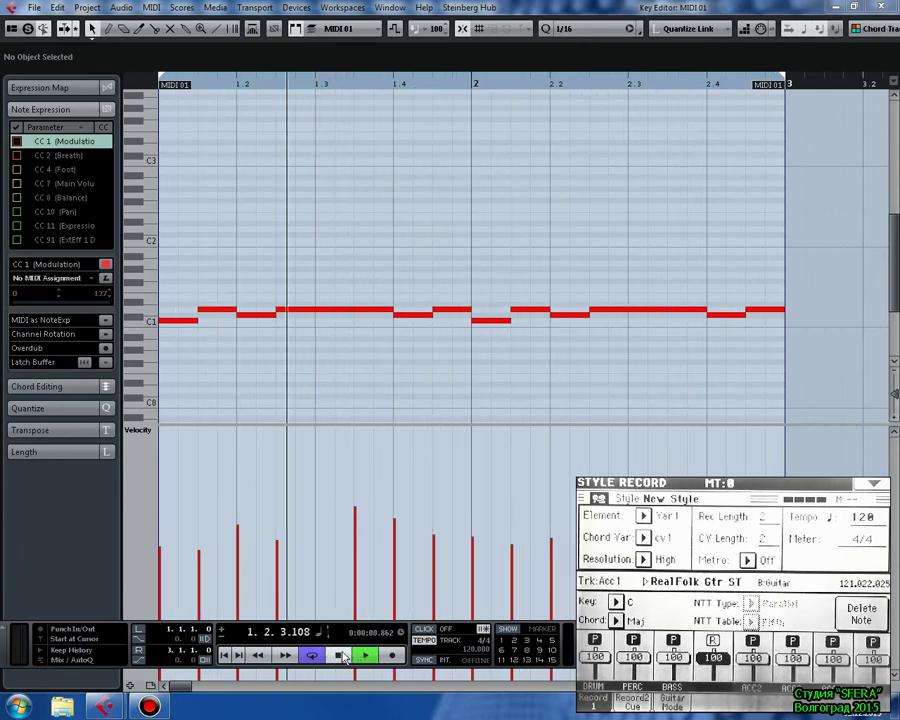
click(341, 656)
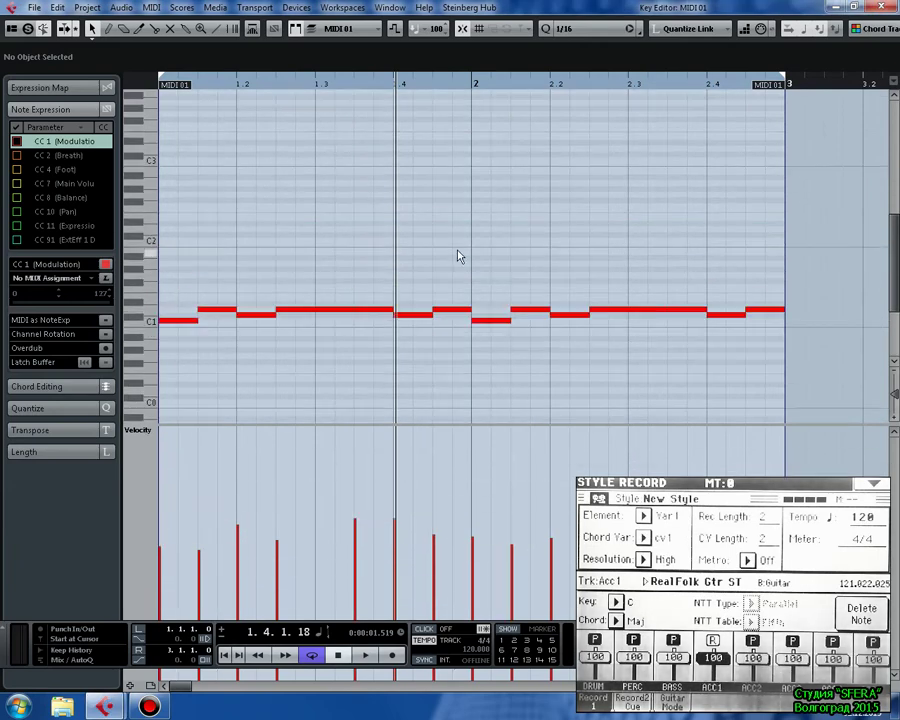
Return to the project start, examine the part's notes in the Key Editor with the velocity lane shrunk, and close the editor
click(880, 7)
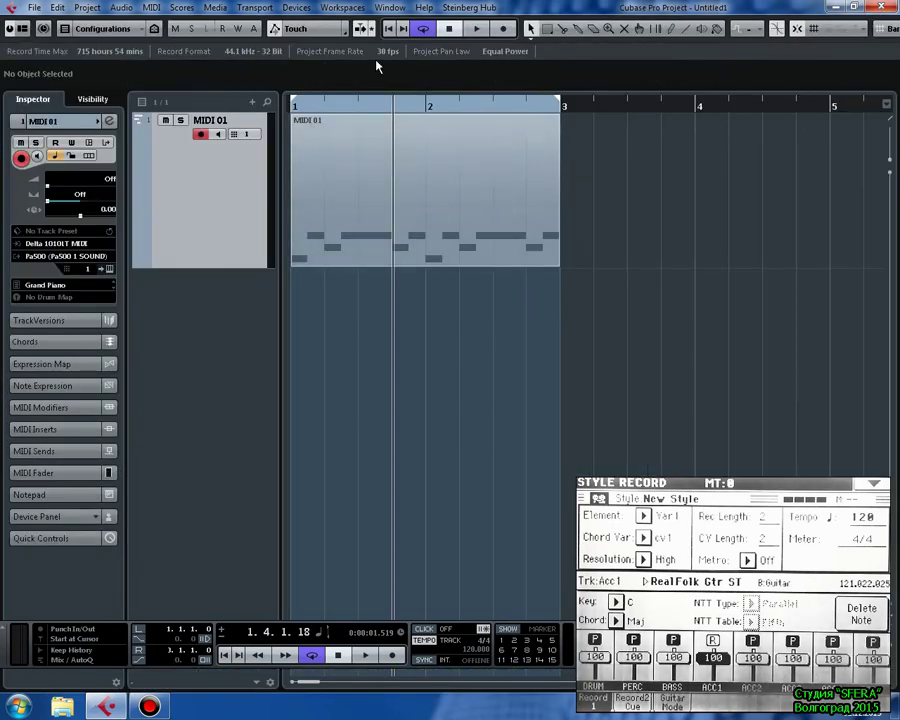
key(Home)
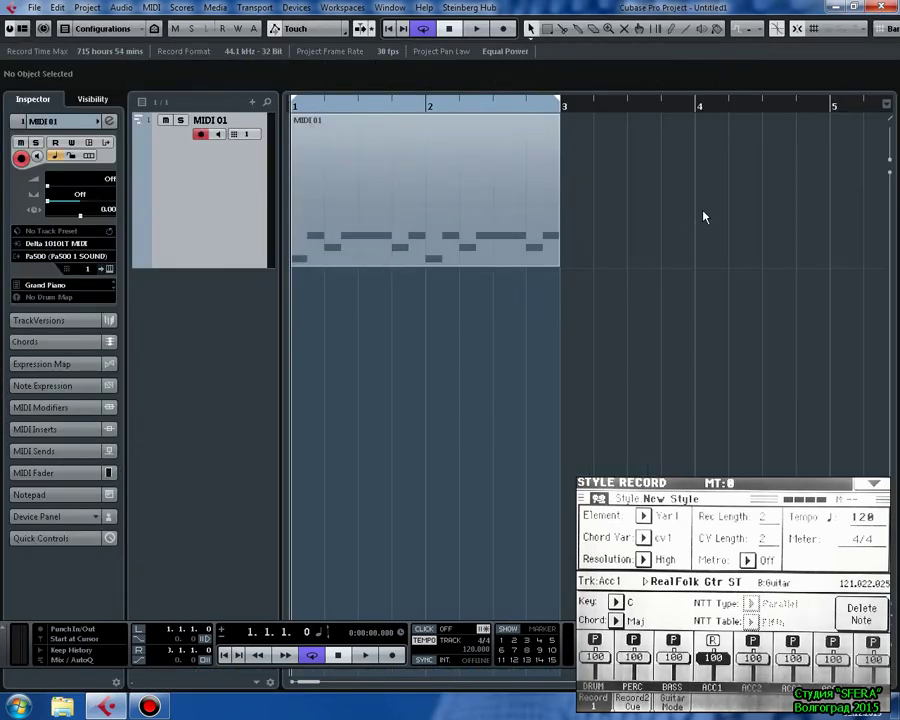
click(447, 228)
double_click(447, 228)
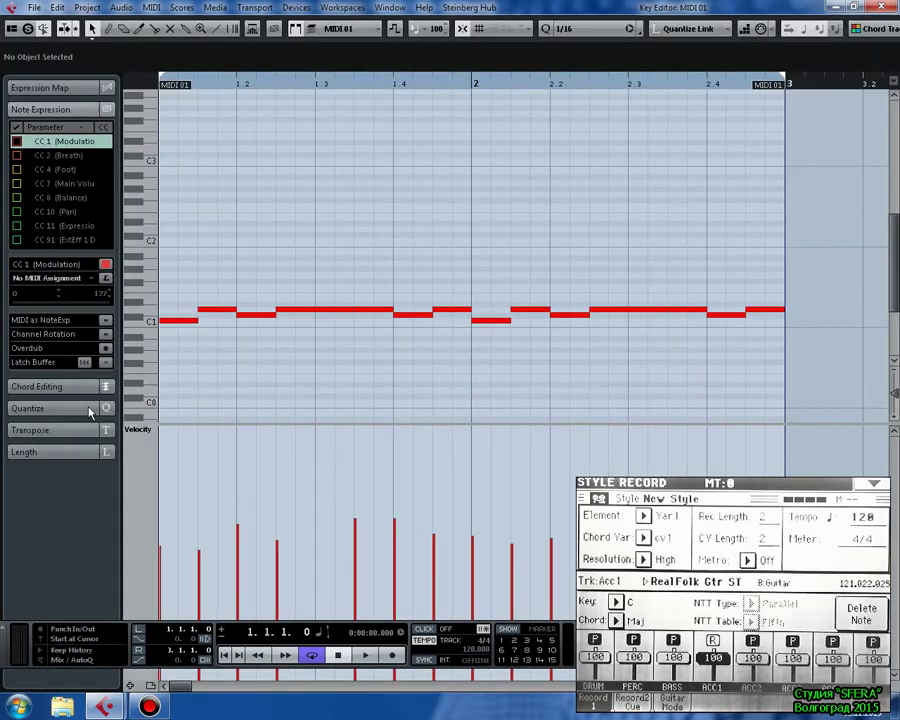
drag(210, 423, 205, 610)
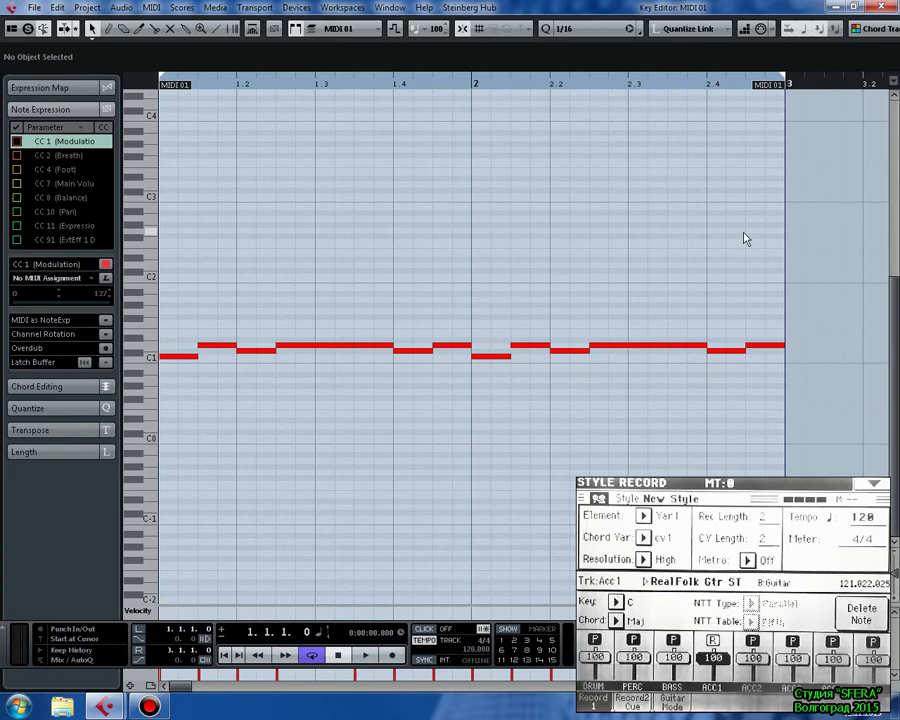
click(891, 8)
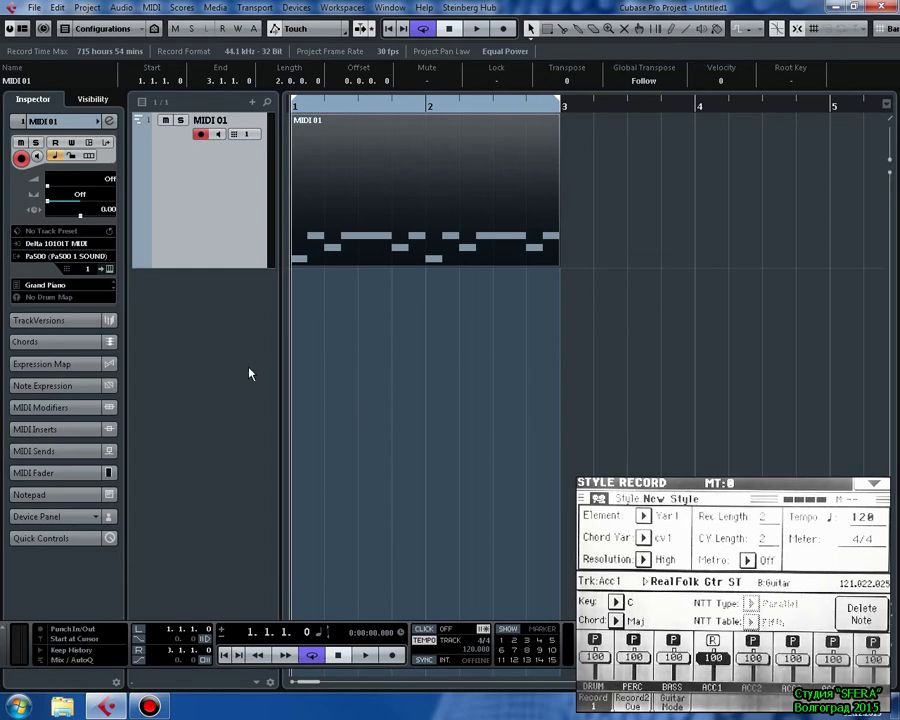
click(30, 8)
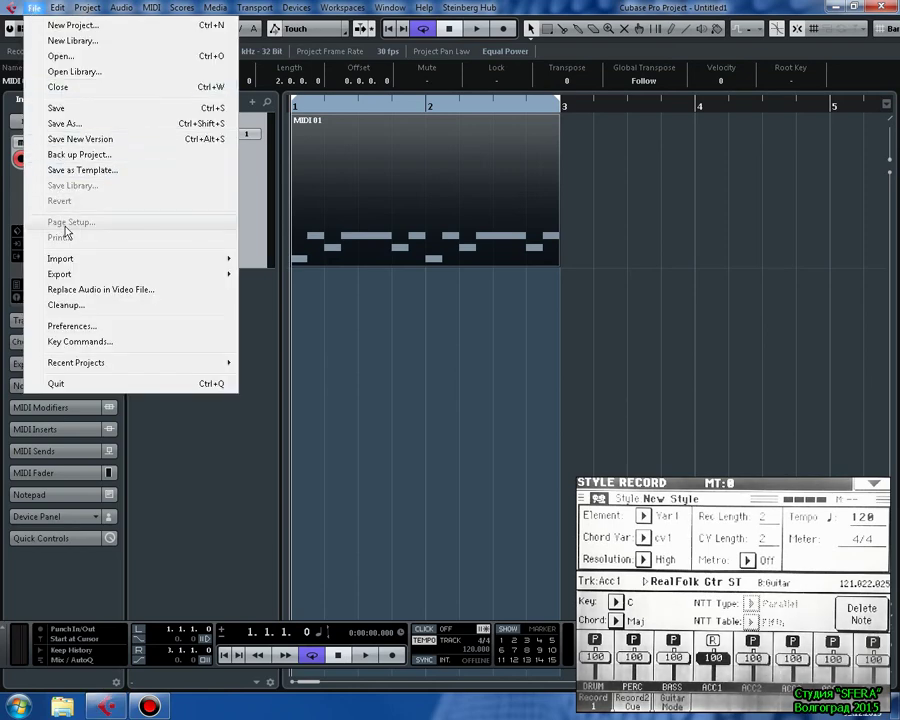
click(450, 400)
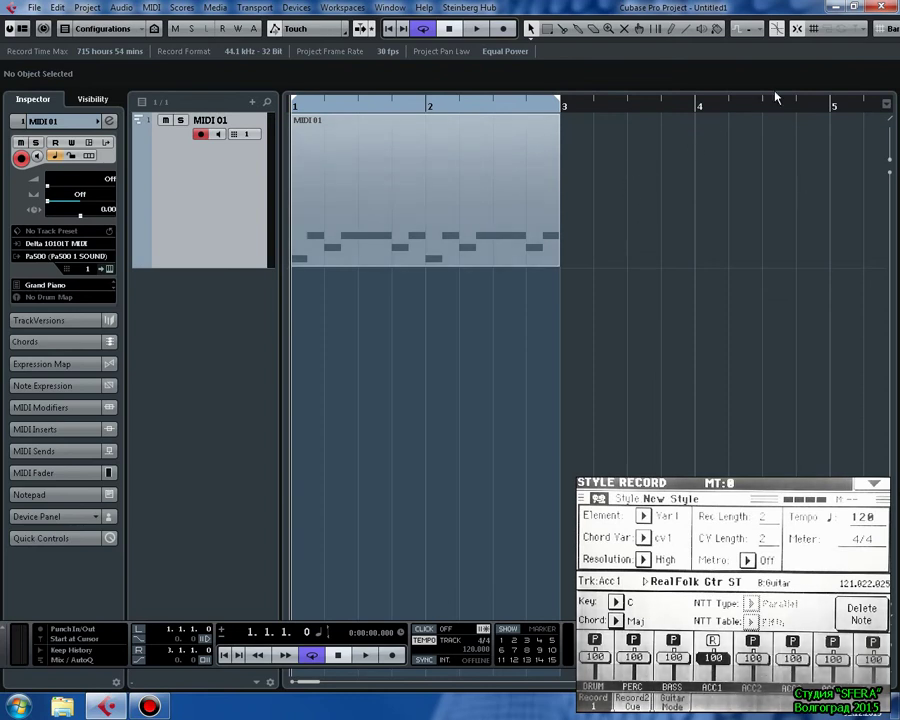
Place a copy of the two-bar MIDI part on the same track, starting at bar 4
ctrl+click(624, 100)
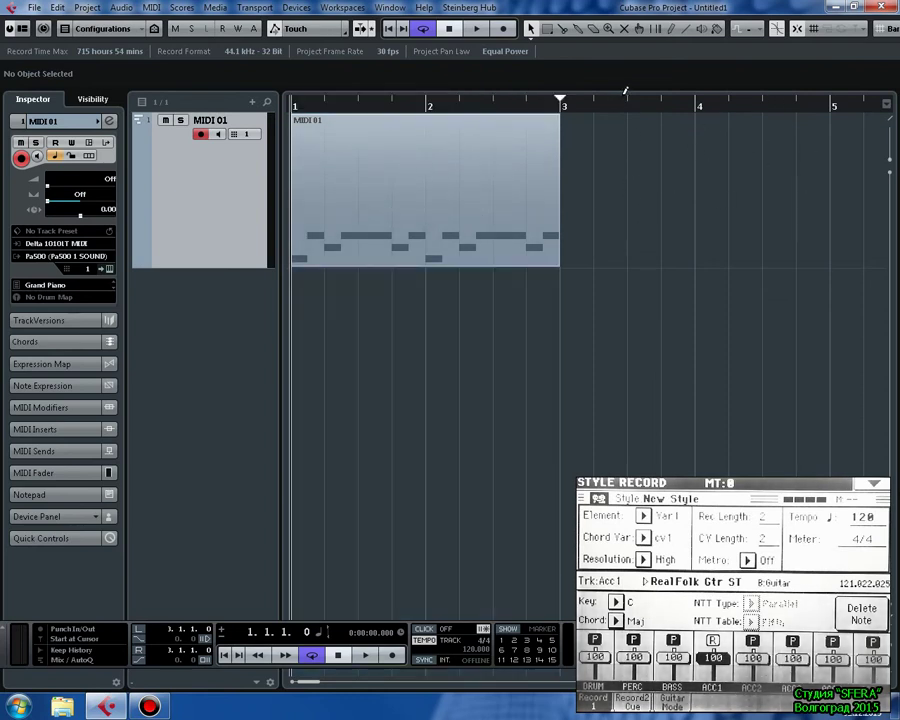
click(406, 201)
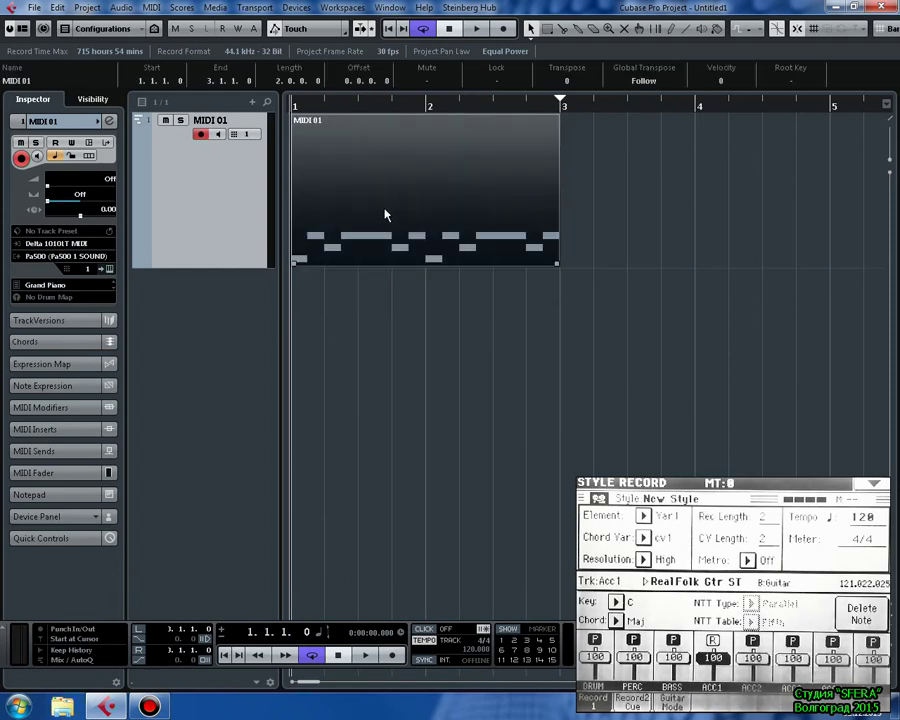
drag(391, 208, 742, 206)
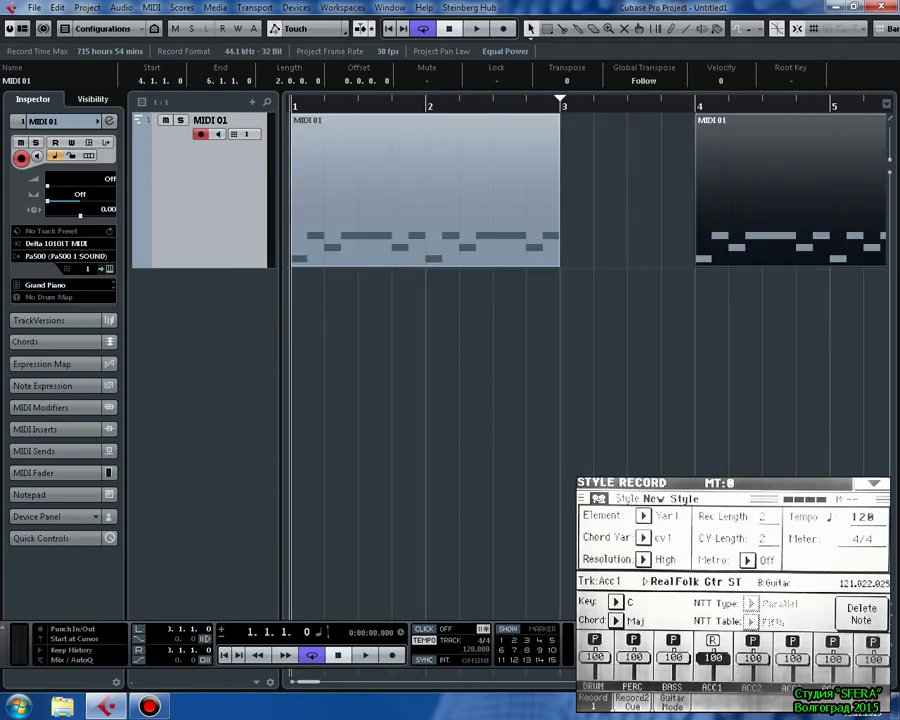
key(g)
key(g)
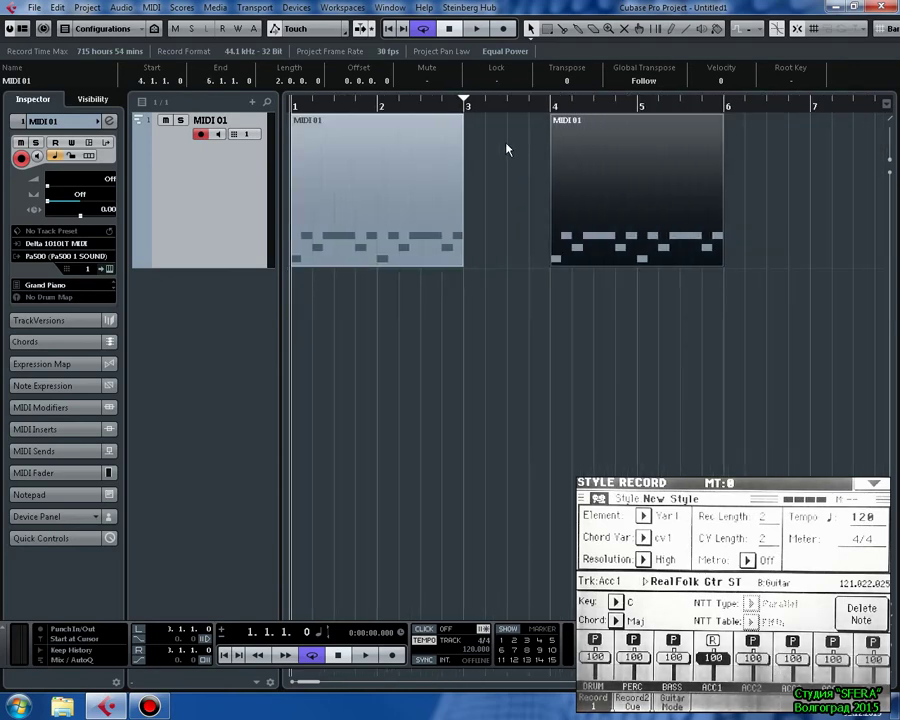
click(482, 148)
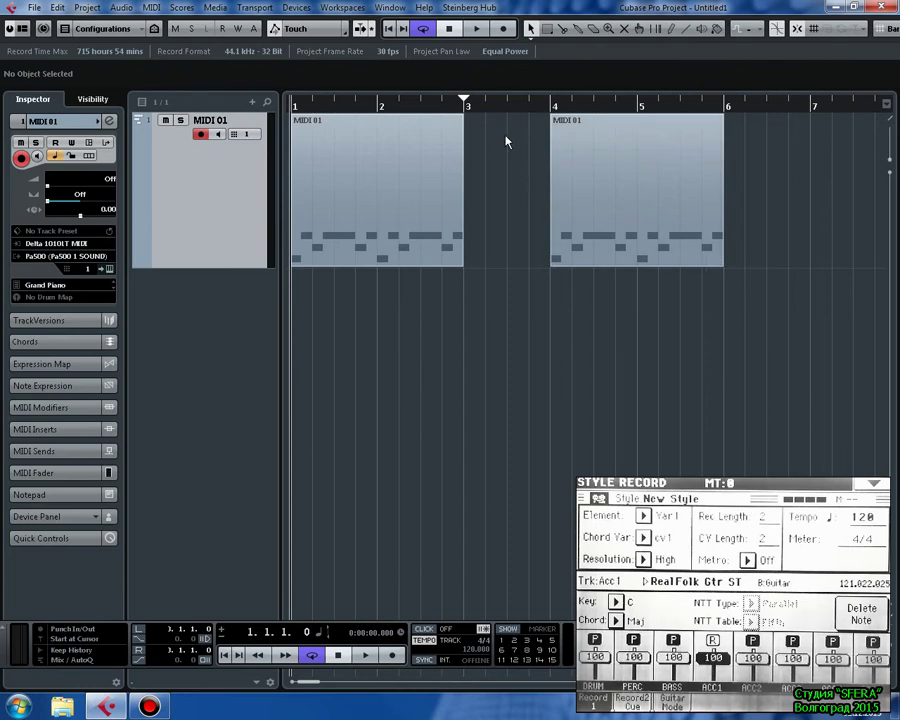
Set the locator range around the first part from bar 1 to 3, and reset it around the copy from bar 4 to 6
click(294, 106)
drag(294, 101, 435, 108)
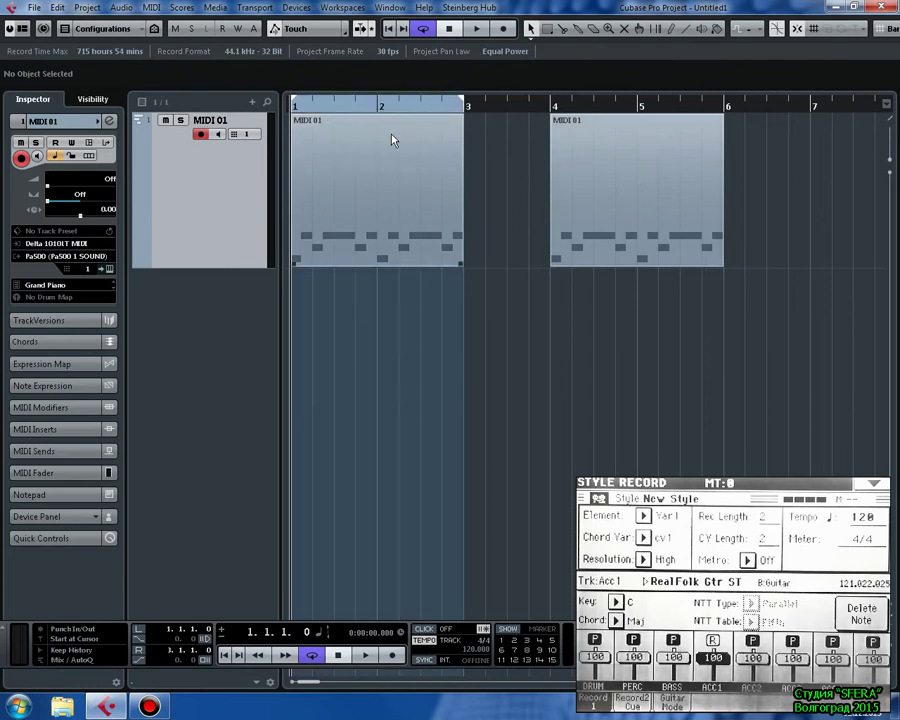
drag(552, 100, 703, 108)
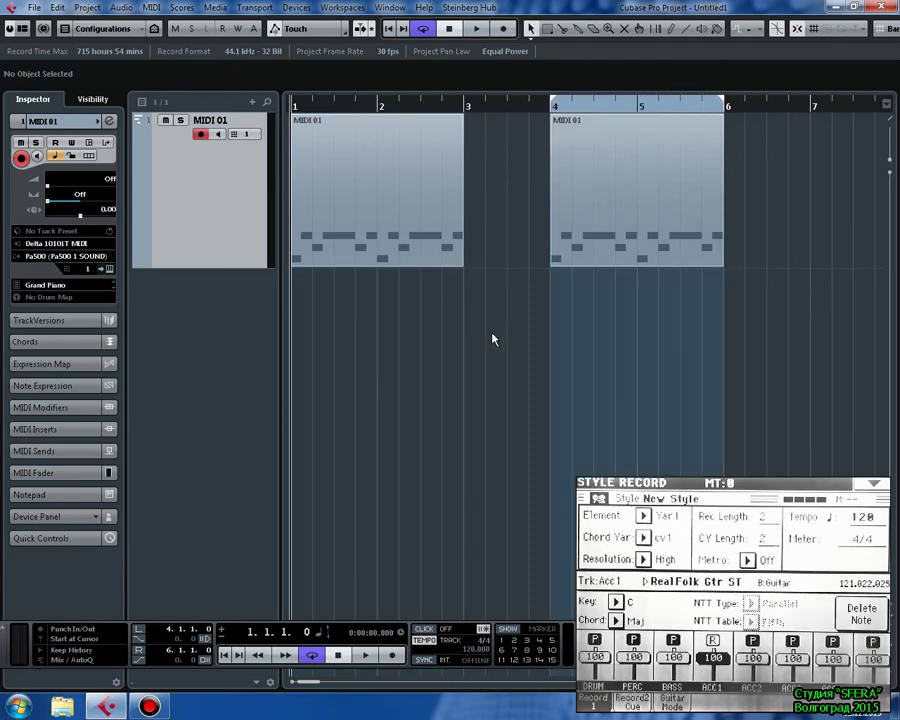
Review the MIDI File export options, including Export as Type 0 and Export Locator Range, and the MIDI Filter settings in the preferences
click(33, 8)
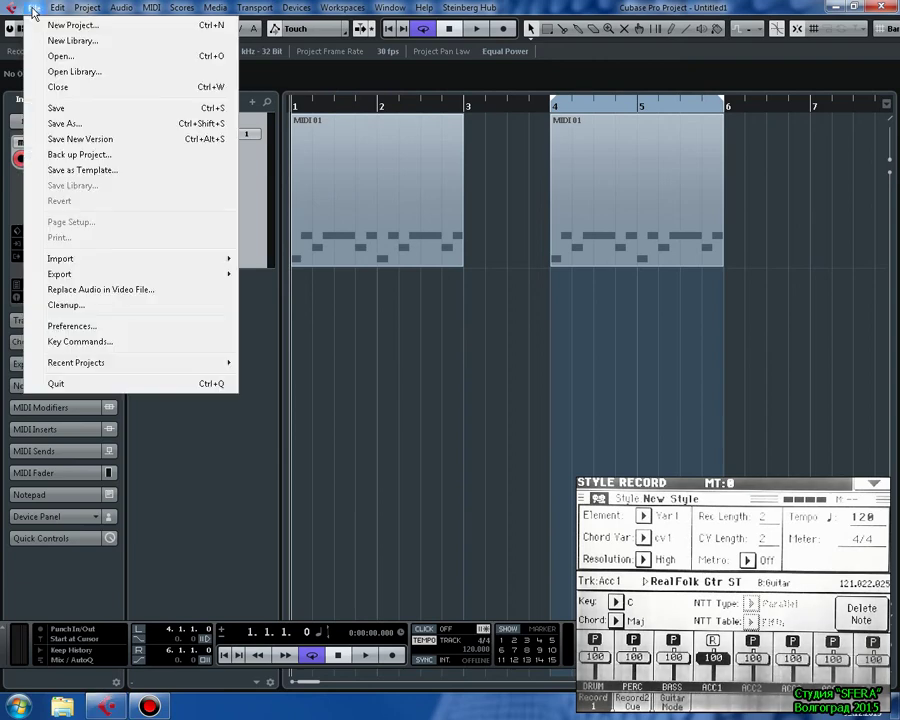
click(54, 327)
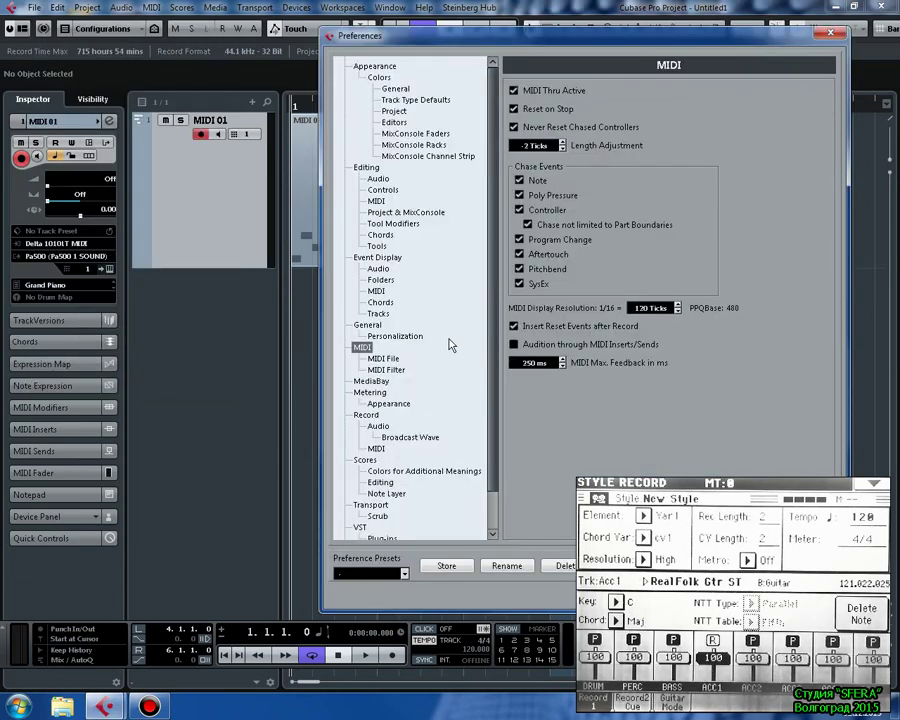
click(386, 358)
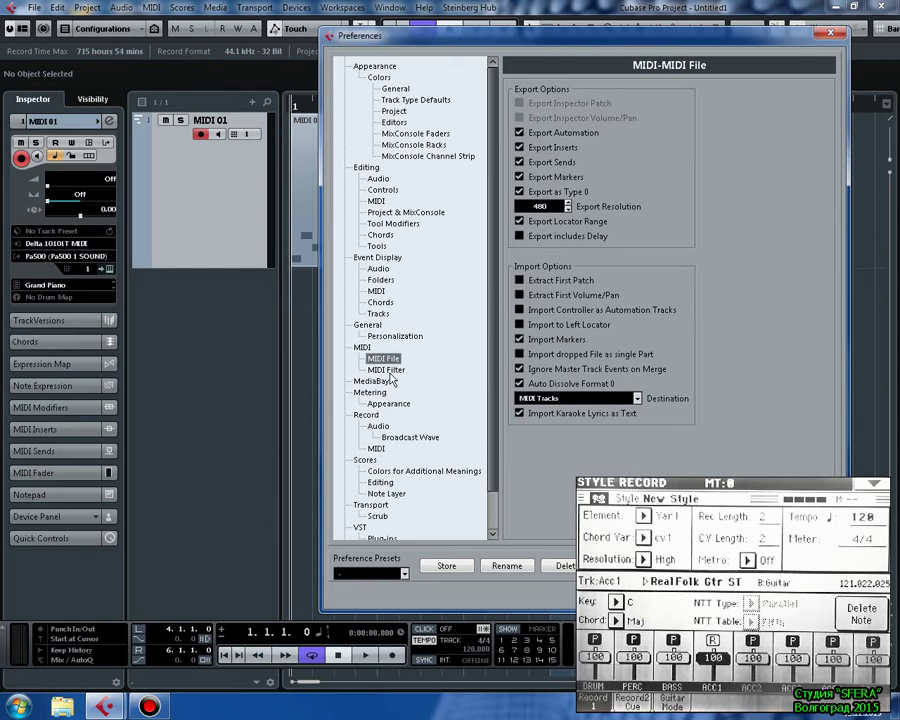
click(390, 371)
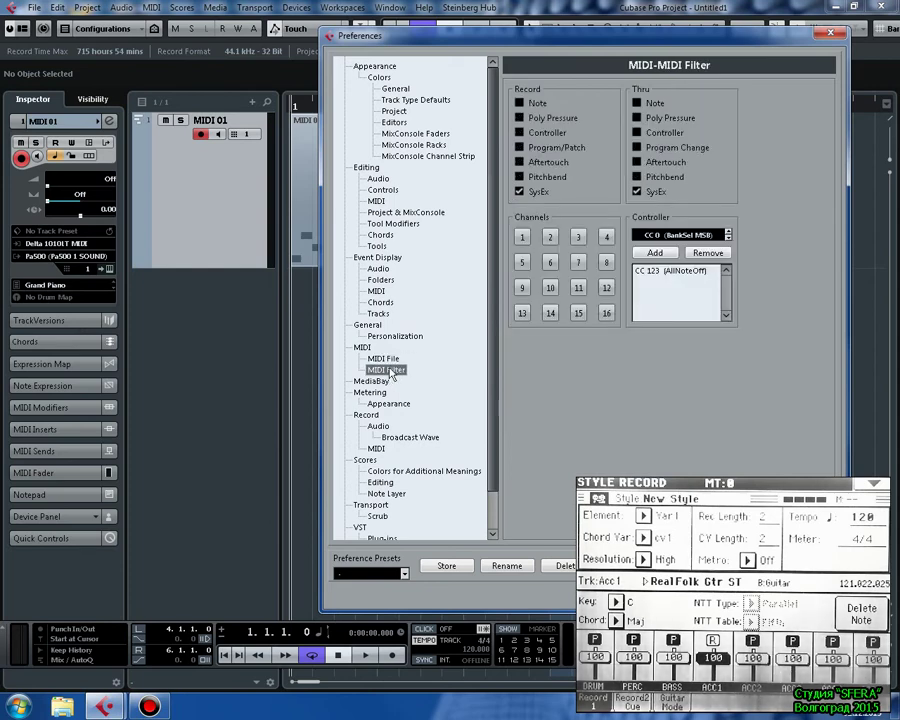
click(385, 358)
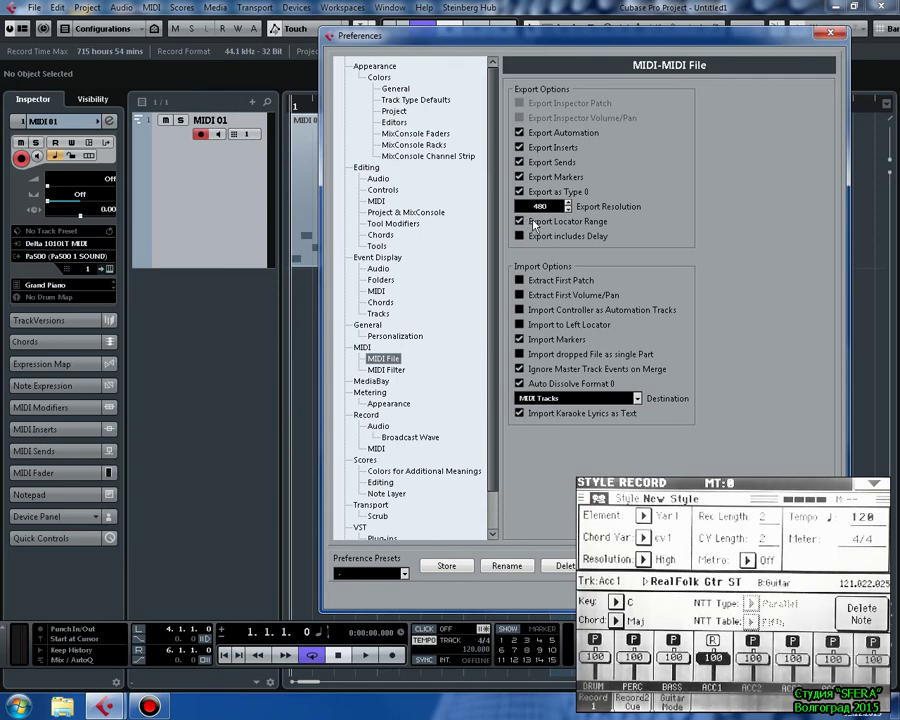
key(Escape)
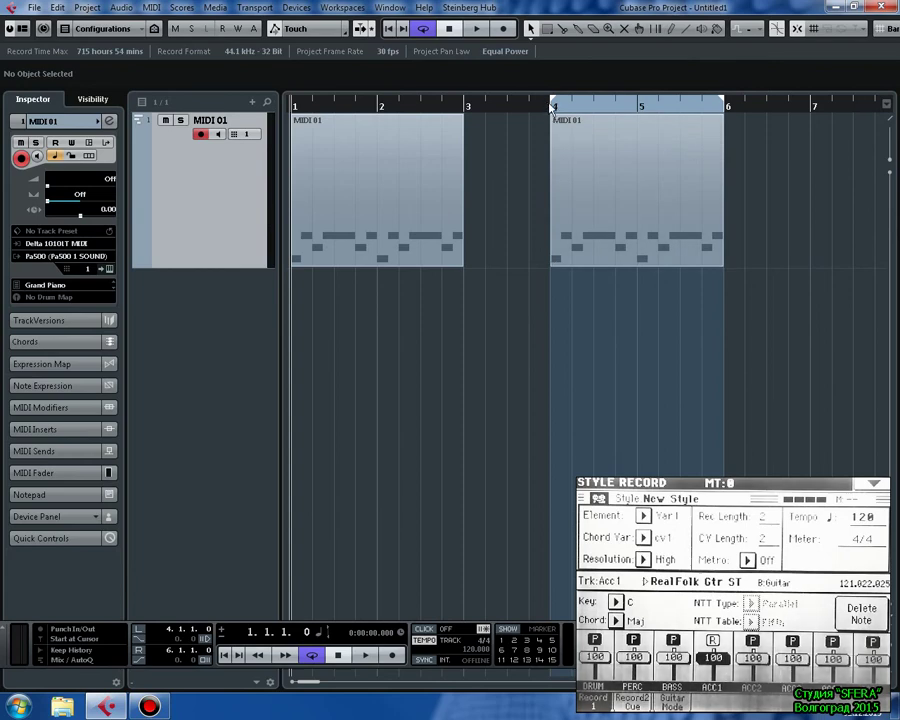
Move the locator range back to the first part, bars 1 to 3, and set the track's MIDI channel to 12
drag(653, 103, 394, 103)
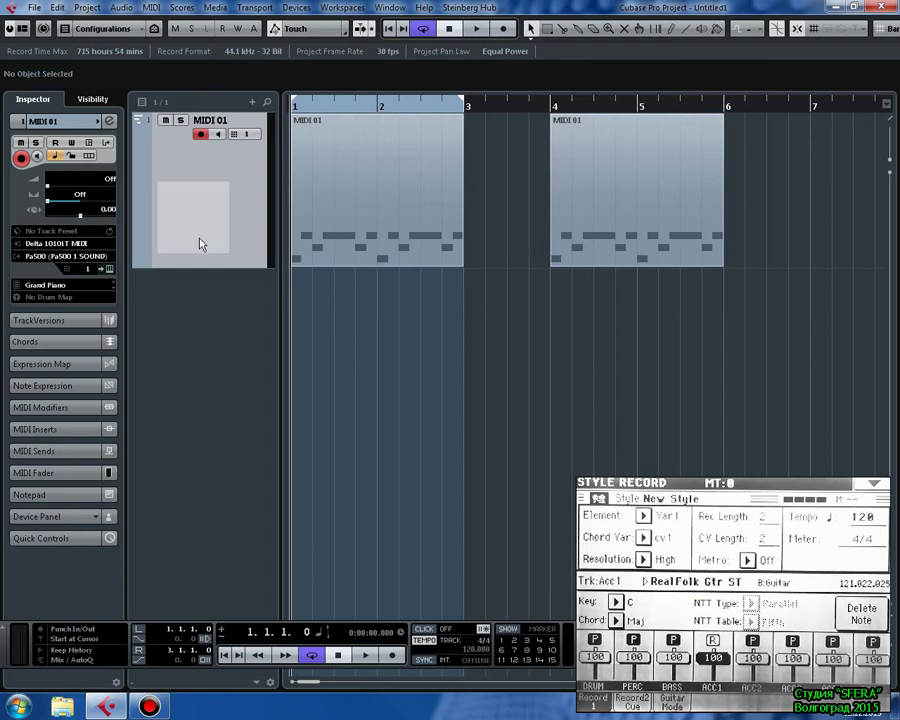
click(89, 272)
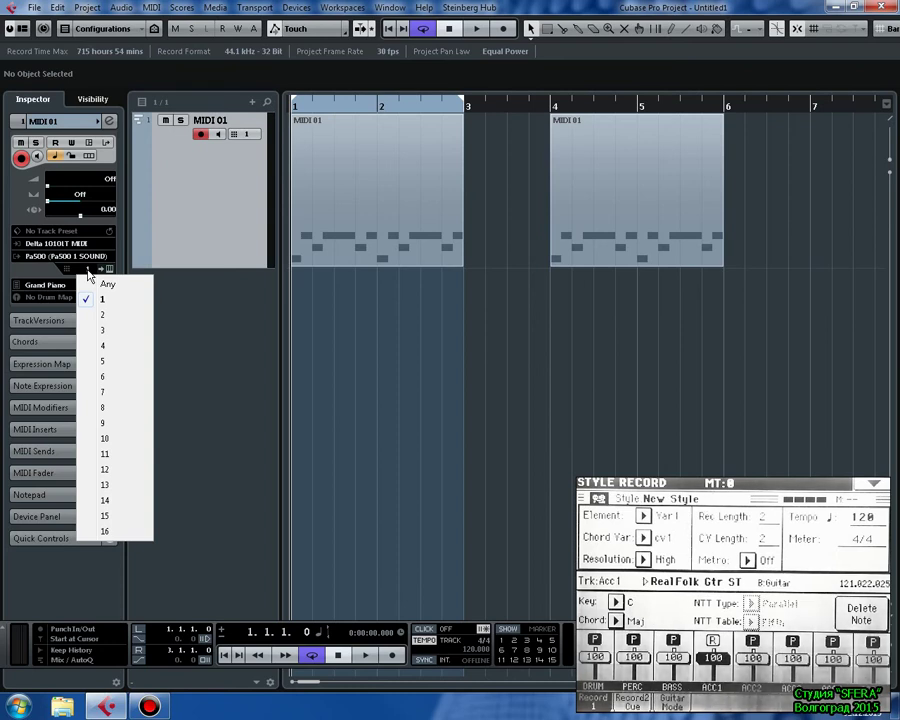
click(107, 470)
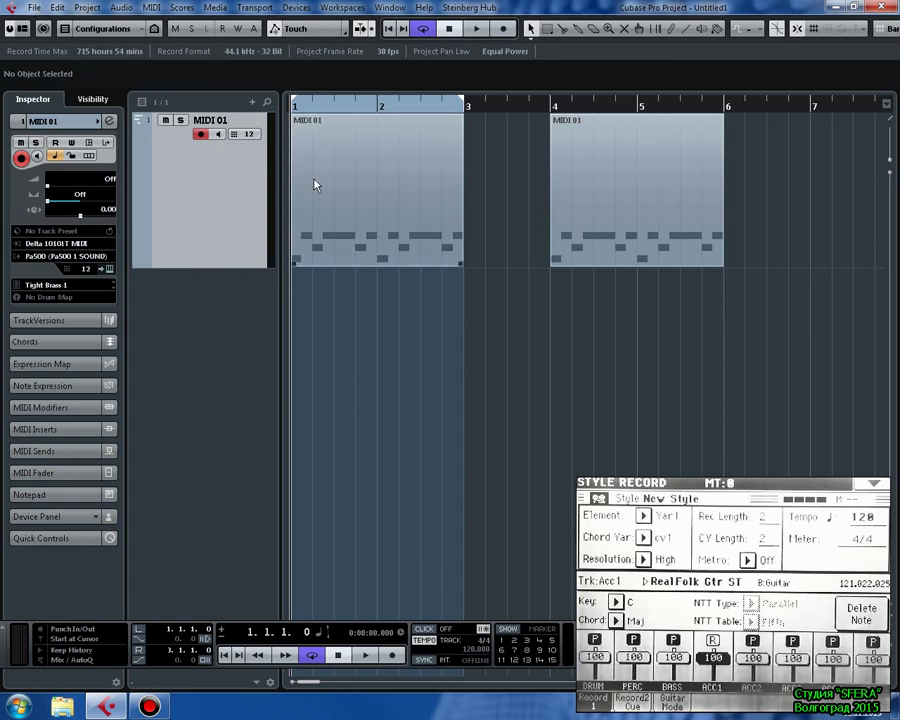
Start a MIDI file export and choose local disk C: as the save location
click(34, 8)
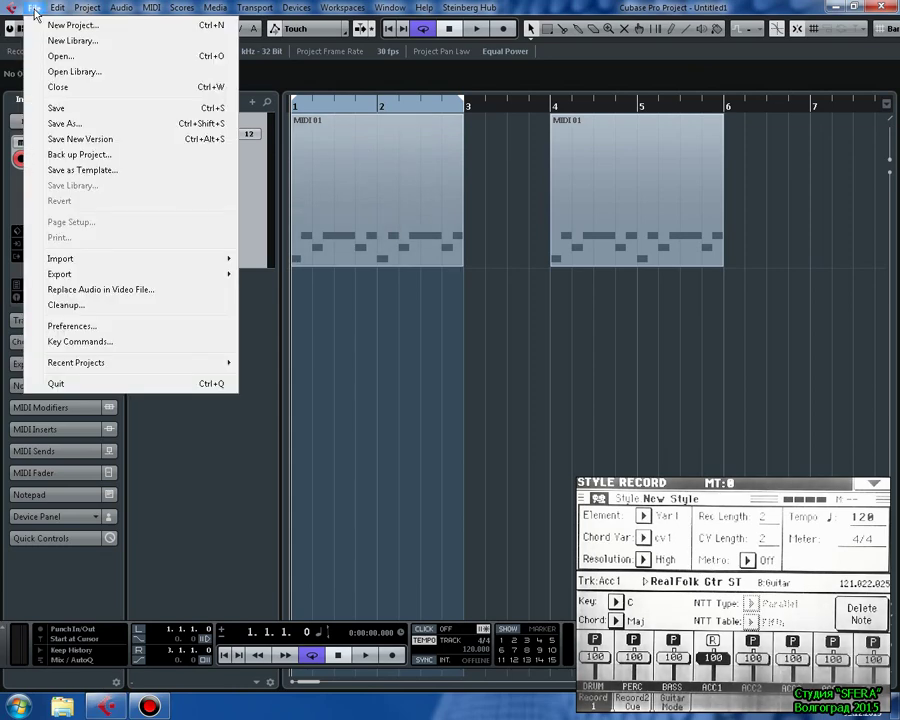
mouse_move(116, 274)
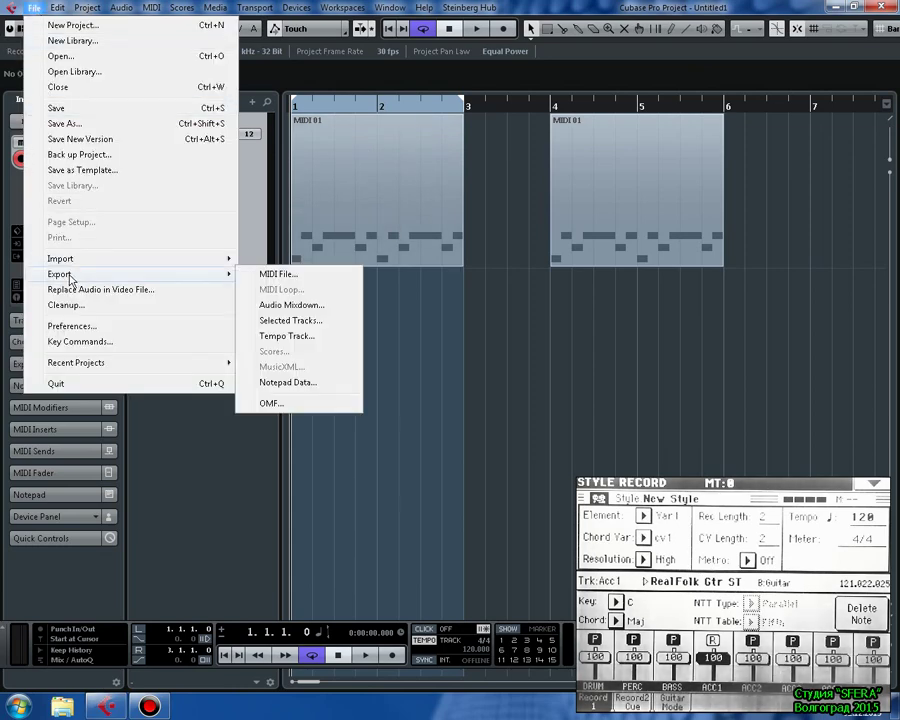
click(260, 277)
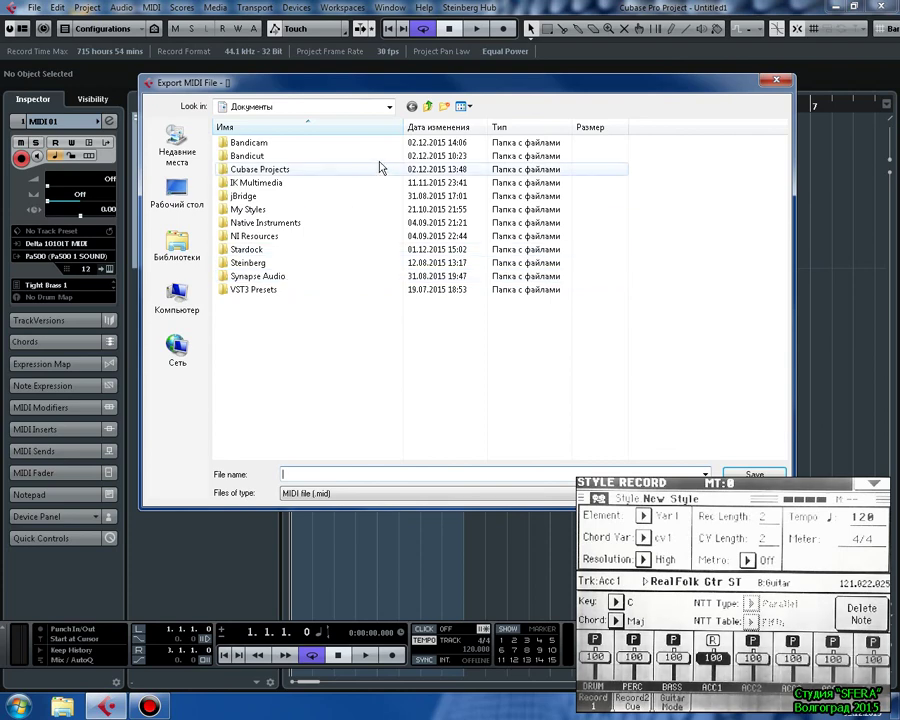
click(389, 106)
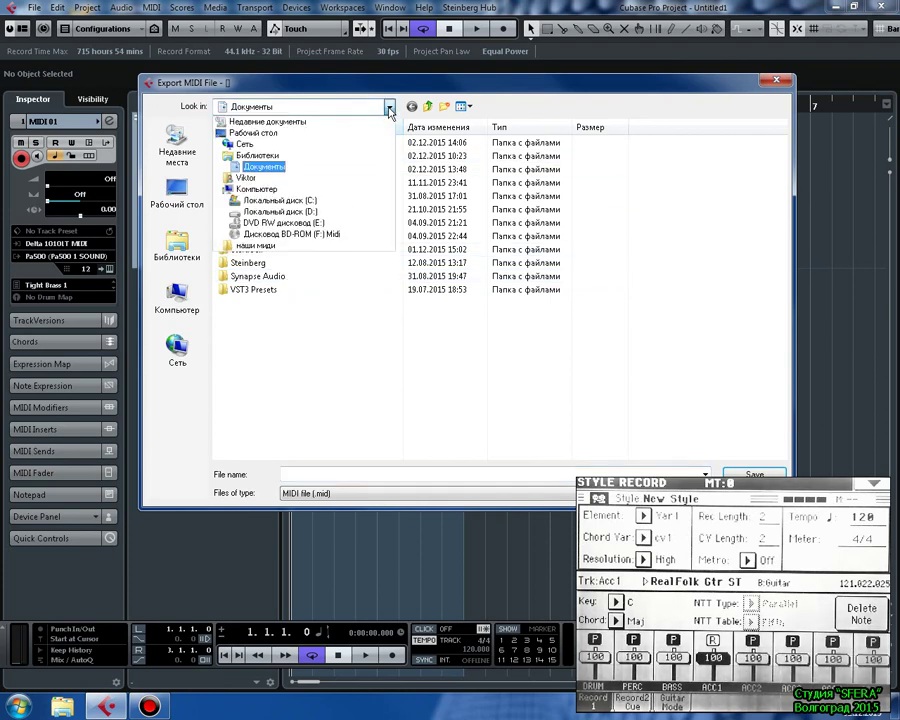
click(311, 200)
click(298, 475)
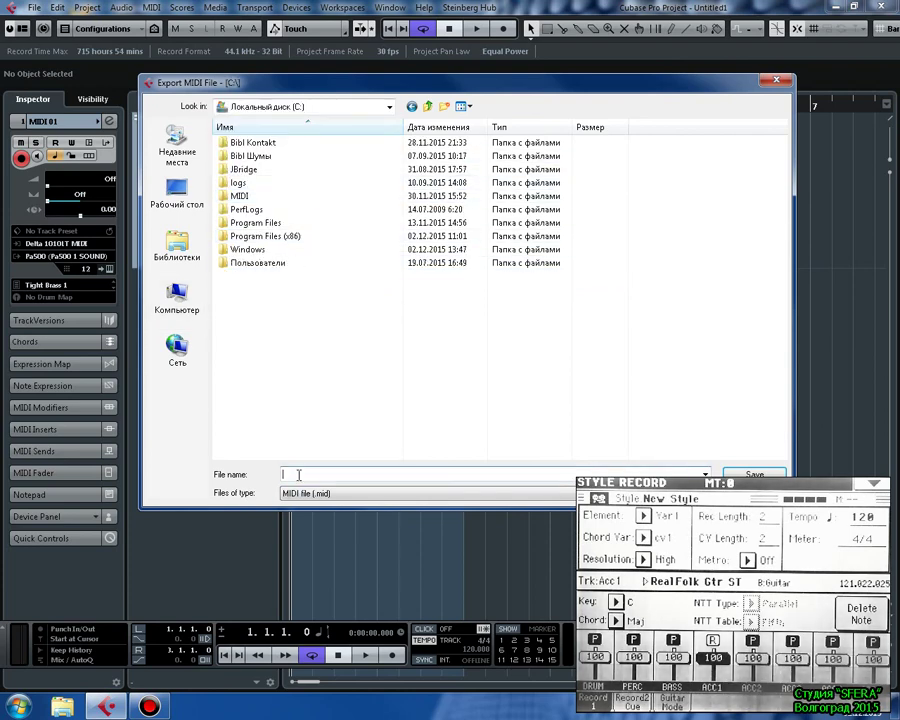